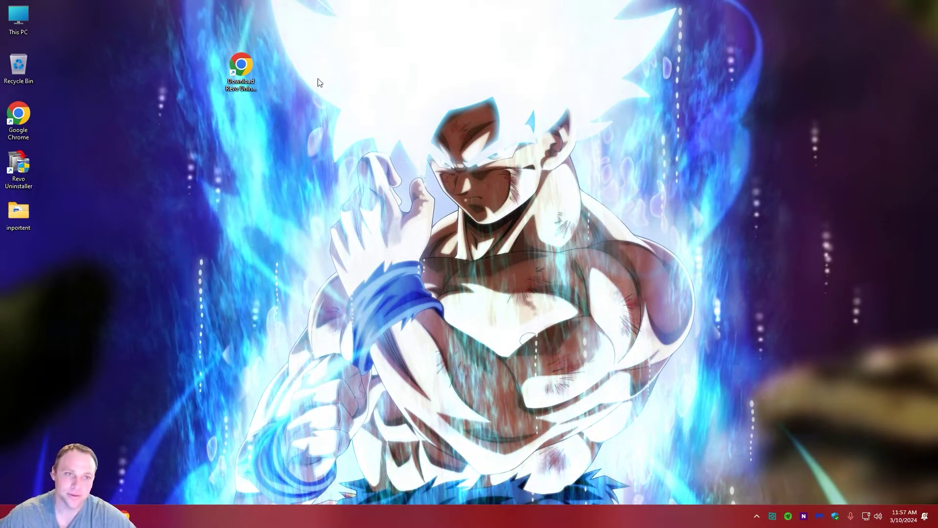
Open the Revo Uninstaller download page in a single tab of a maximized browser window and accept its cookie notice.
{"action": "double_click", "coordinate": [240, 75]}
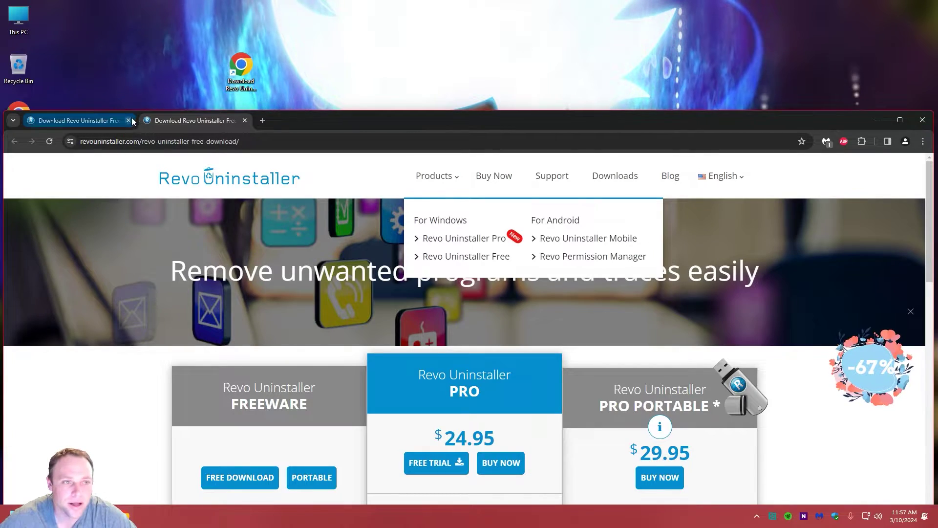
{"action": "left_click", "coordinate": [128, 120]}
{"action": "double_click", "coordinate": [524, 130]}
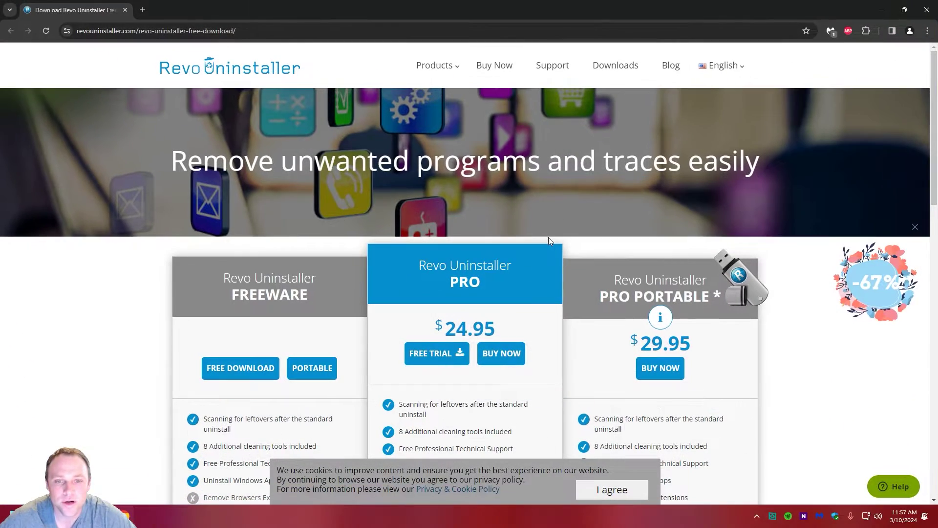
{"action": "left_click", "coordinate": [627, 492]}
Compare the feature lists and prices of the Freeware, Pro and Pro Portable editions of Revo Uninstaller, and close the browser.
{"action": "scroll", "coordinate": [804, 299], "scroll_direction": "down", "scroll_amount": 3}
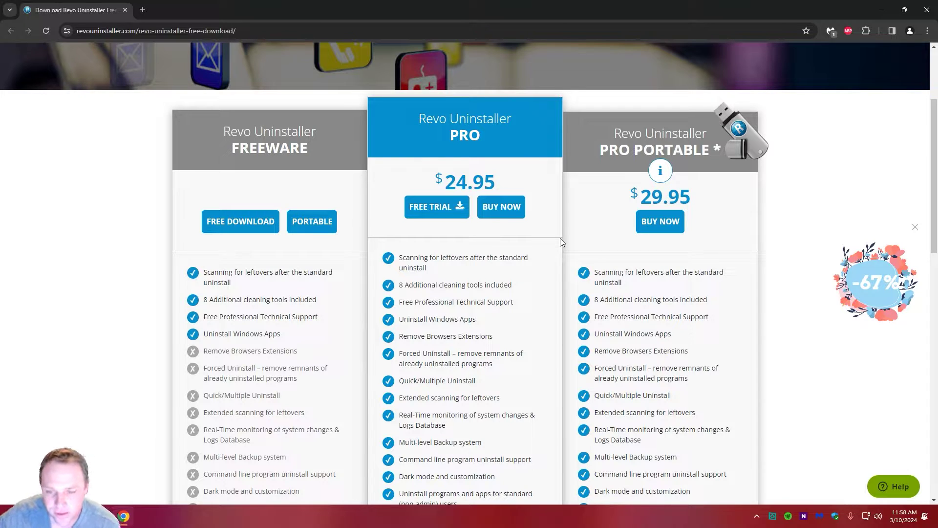
{"action": "scroll", "coordinate": [454, 303], "scroll_direction": "down", "scroll_amount": 2}
{"action": "scroll", "coordinate": [453, 303], "scroll_direction": "down", "scroll_amount": 2}
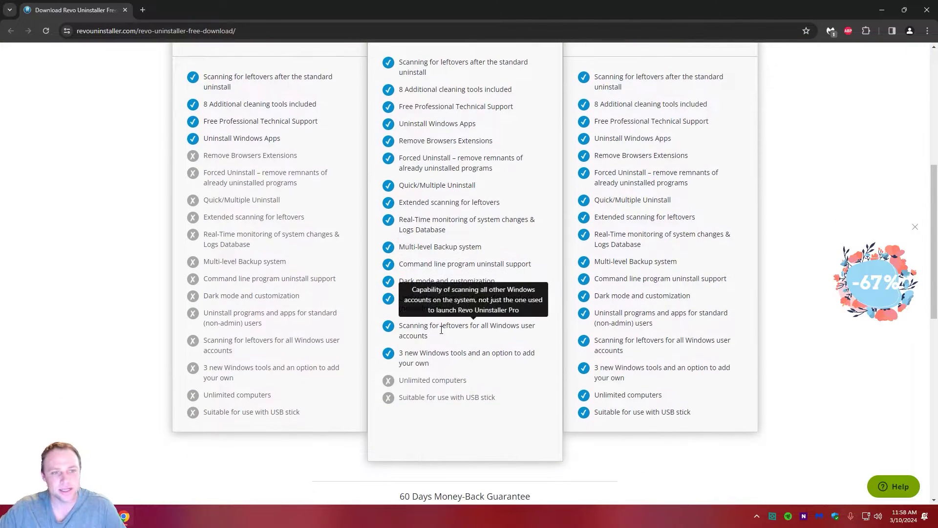
{"action": "scroll", "coordinate": [439, 313], "scroll_direction": "up", "scroll_amount": 2}
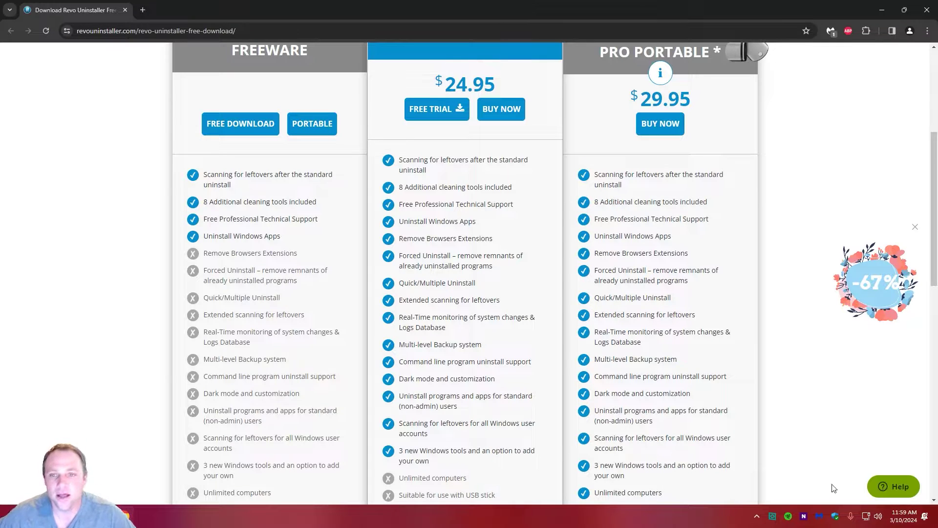
{"action": "scroll", "coordinate": [695, 364], "scroll_direction": "down", "scroll_amount": 1}
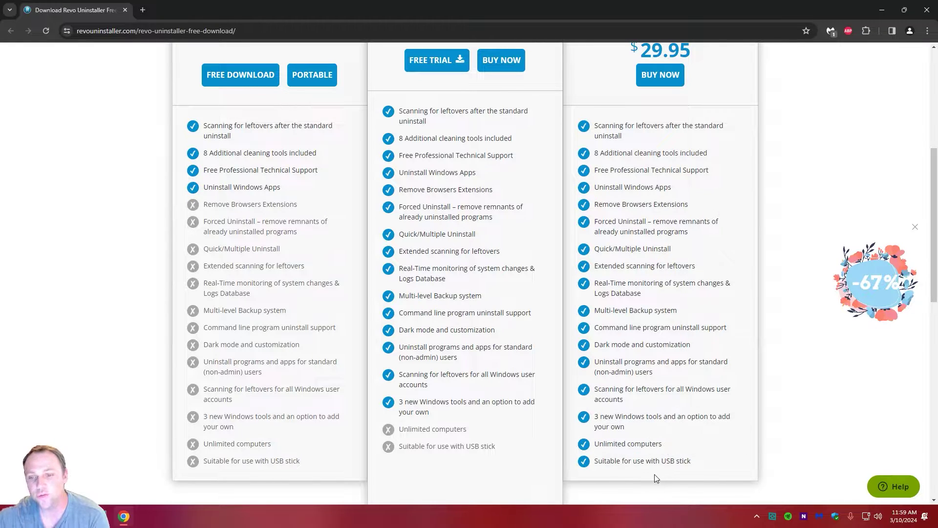
{"action": "mouse_move", "coordinate": [668, 463]}
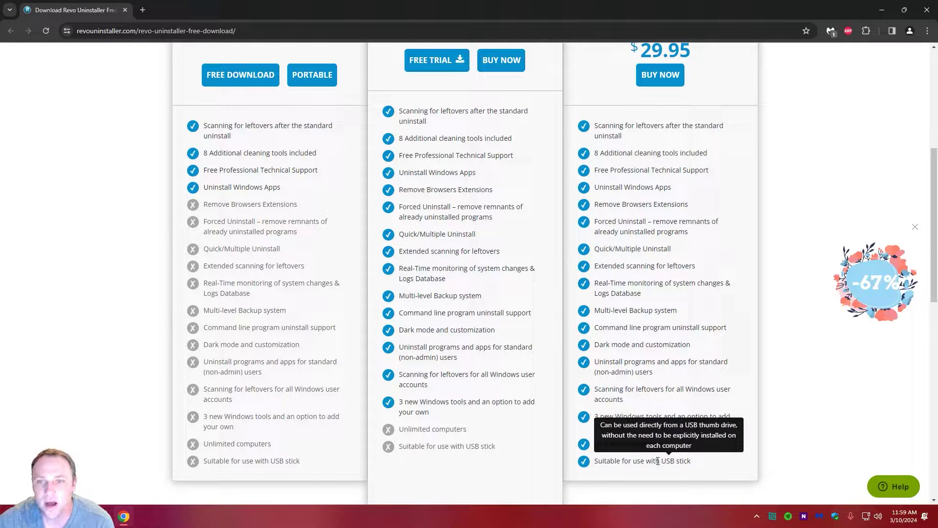
{"action": "mouse_move", "coordinate": [675, 268]}
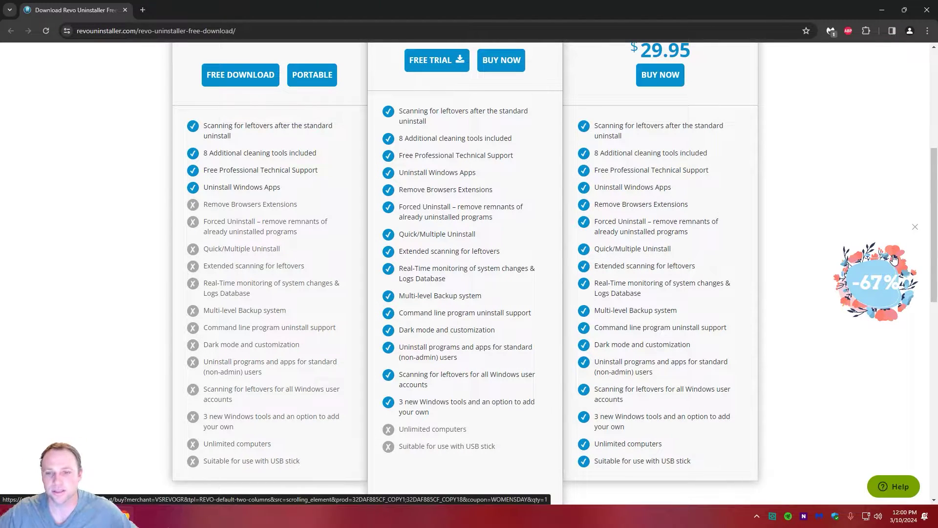
{"action": "mouse_move", "coordinate": [707, 324]}
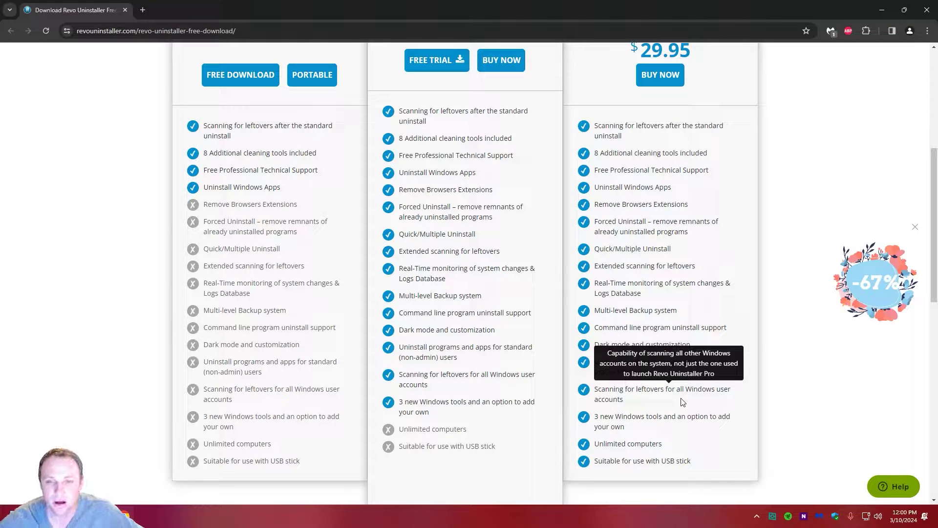
{"action": "mouse_move", "coordinate": [675, 419]}
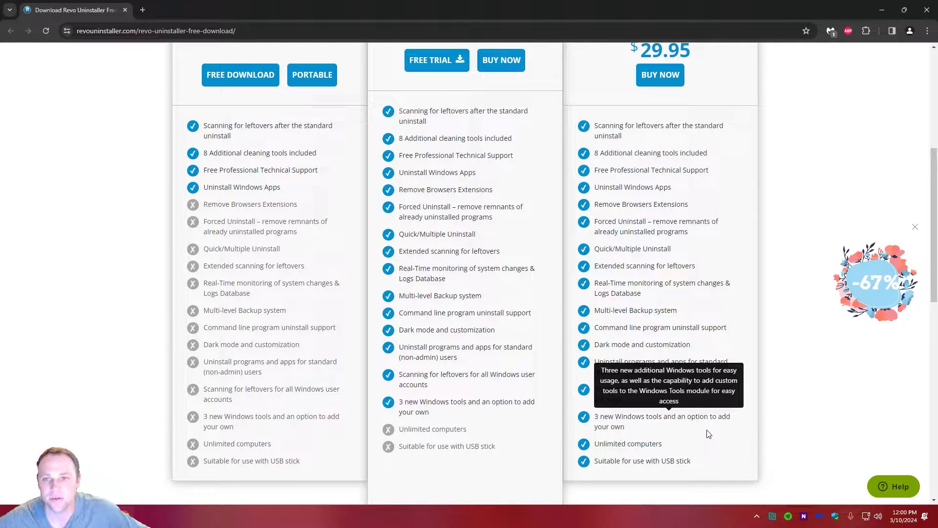
{"action": "scroll", "coordinate": [703, 425], "scroll_direction": "up", "scroll_amount": 2}
{"action": "scroll", "coordinate": [661, 298], "scroll_direction": "up", "scroll_amount": 4}
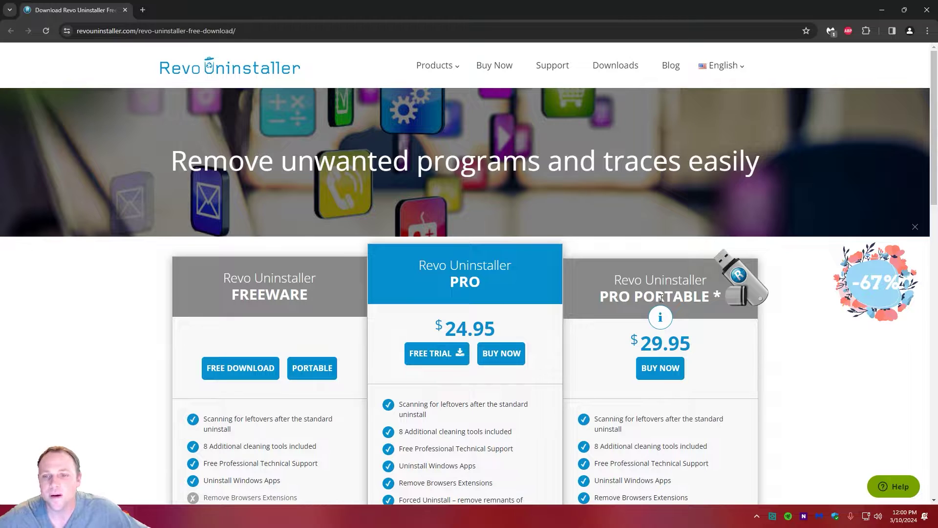
{"action": "scroll", "coordinate": [216, 334], "scroll_direction": "down", "scroll_amount": 3}
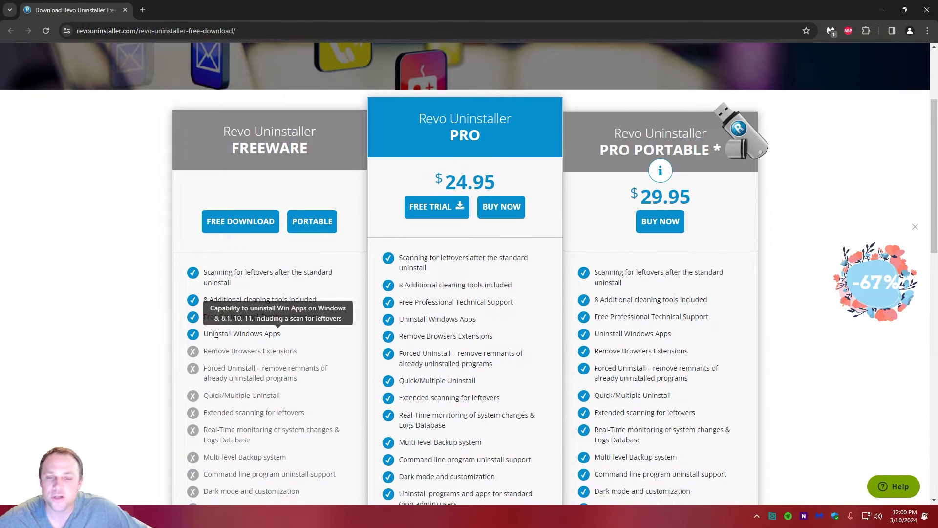
{"action": "scroll", "coordinate": [216, 334], "scroll_direction": "up", "scroll_amount": 3}
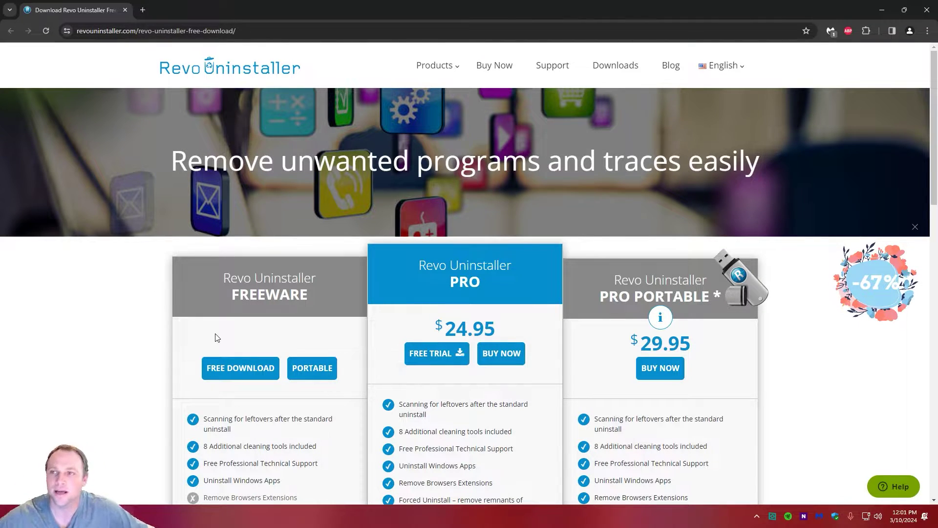
{"action": "left_click", "coordinate": [927, 10]}
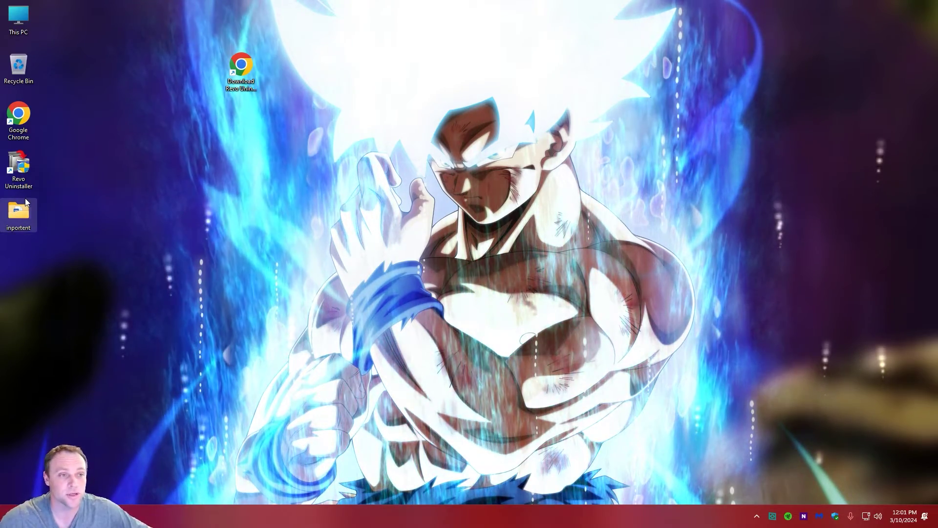
Switch to Revo Uninstaller by running its desktop shortcut as administrator, and maximize the window.
{"action": "mouse_move", "coordinate": [25, 198]}
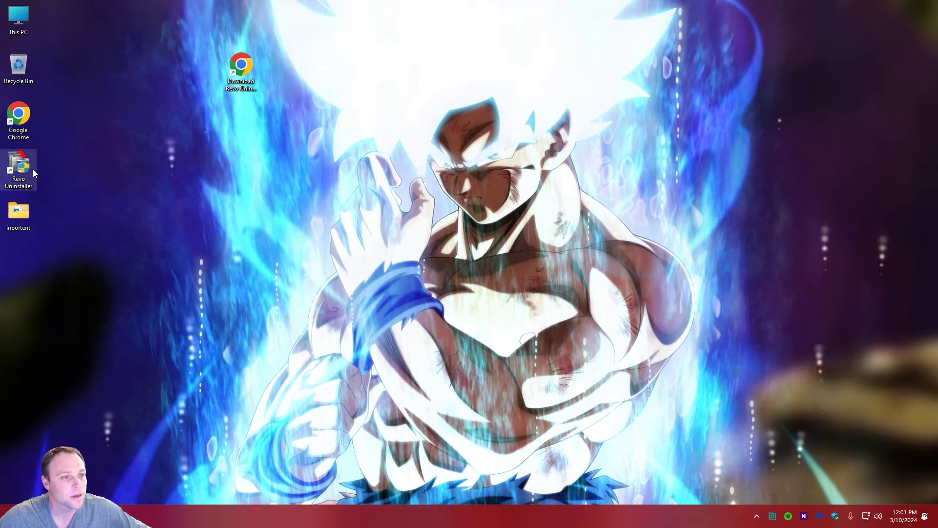
{"action": "right_click", "coordinate": [33, 170]}
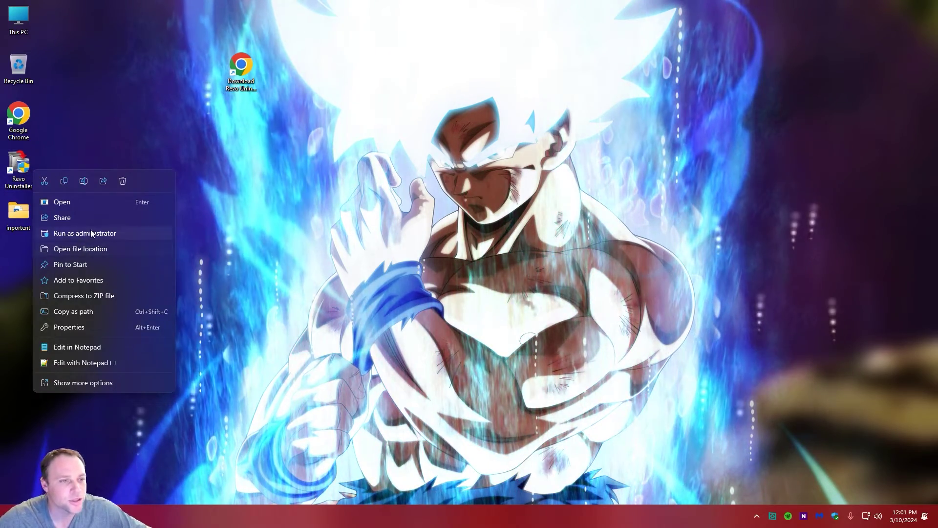
{"action": "left_click", "coordinate": [90, 229]}
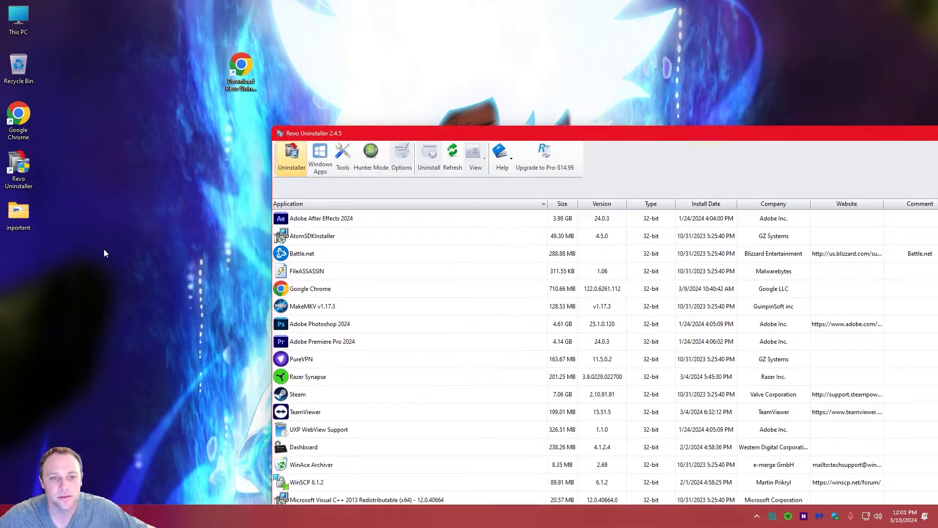
{"action": "left_click_drag", "start_coordinate": [567, 127], "coordinate": [566, 86]}
{"action": "left_click_drag", "start_coordinate": [646, 98], "coordinate": [647, 1]}
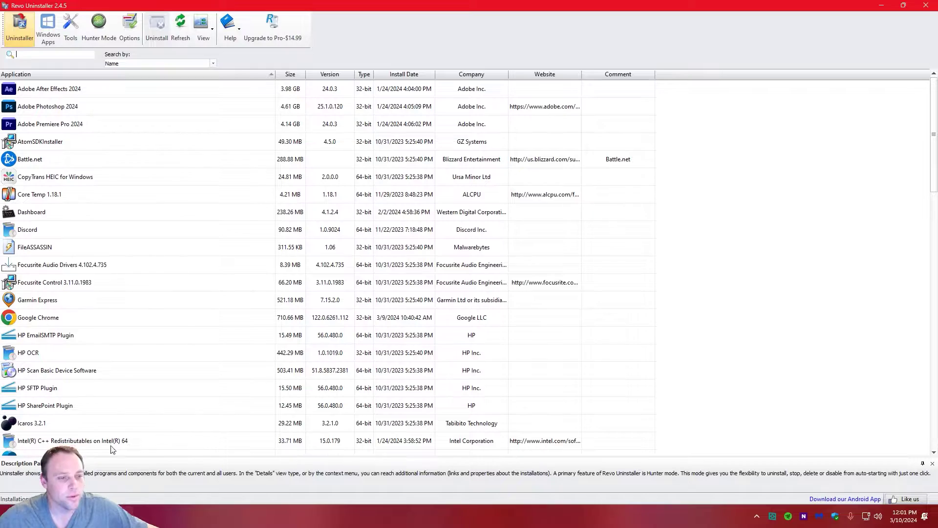
Start uninstalling Core Temp 1.18.1 from the installed applications without making a system restore point.
{"action": "scroll", "coordinate": [123, 335], "scroll_direction": "down", "scroll_amount": 5}
{"action": "scroll", "coordinate": [120, 341], "scroll_direction": "down", "scroll_amount": 11}
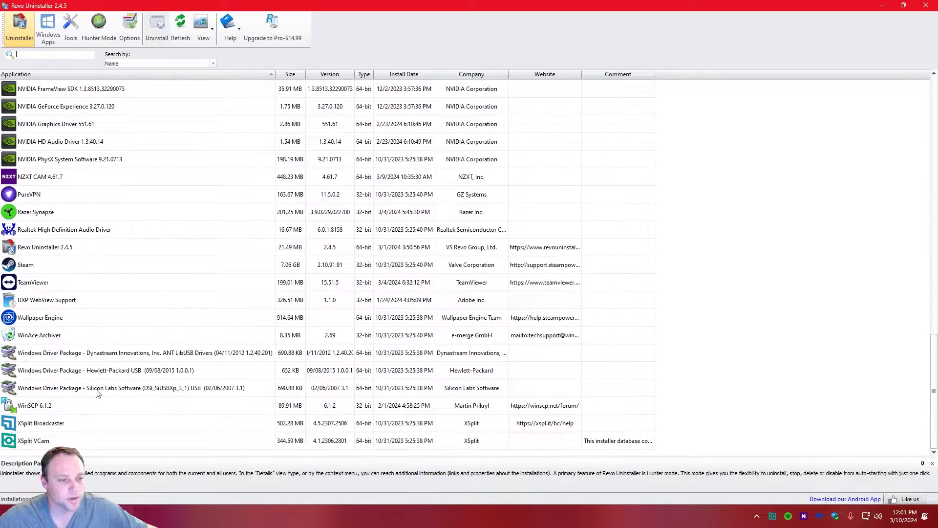
{"action": "scroll", "coordinate": [94, 388], "scroll_direction": "up", "scroll_amount": 6}
{"action": "scroll", "coordinate": [92, 389], "scroll_direction": "up", "scroll_amount": 13}
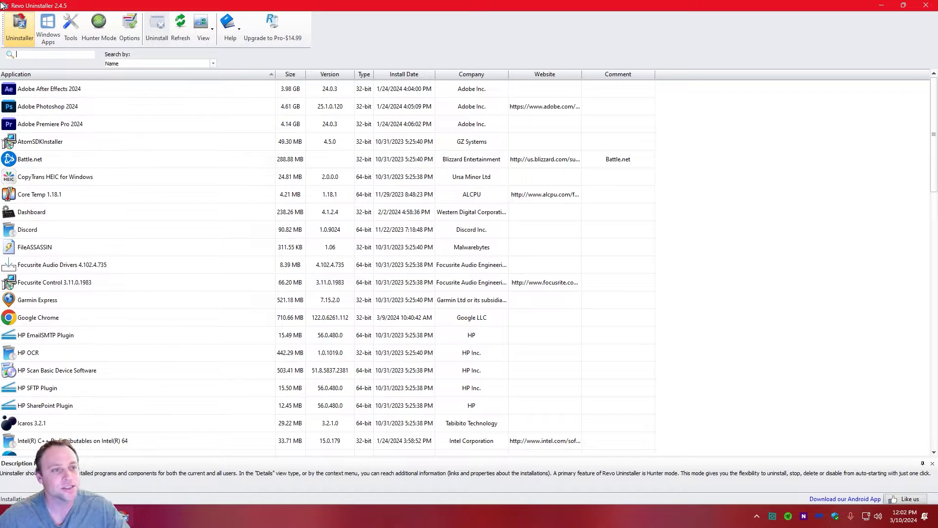
{"action": "left_click", "coordinate": [62, 194]}
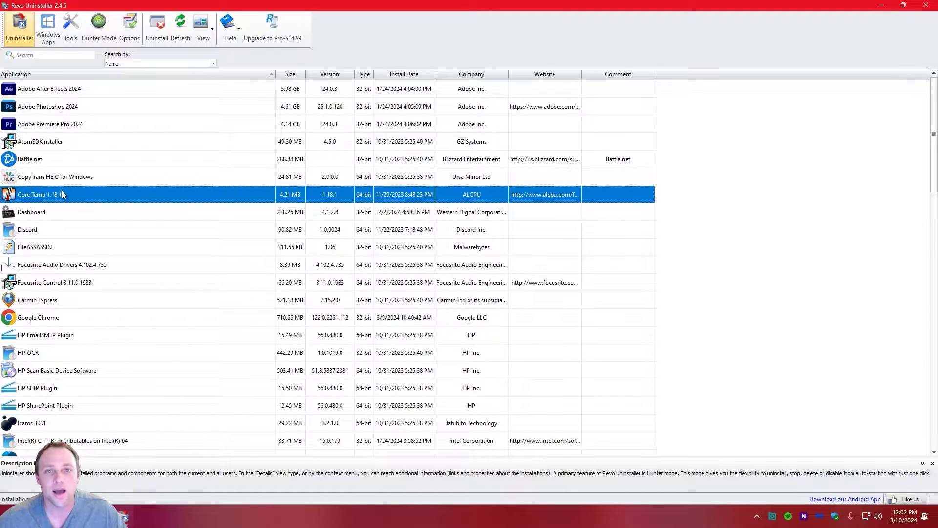
{"action": "right_click", "coordinate": [61, 189]}
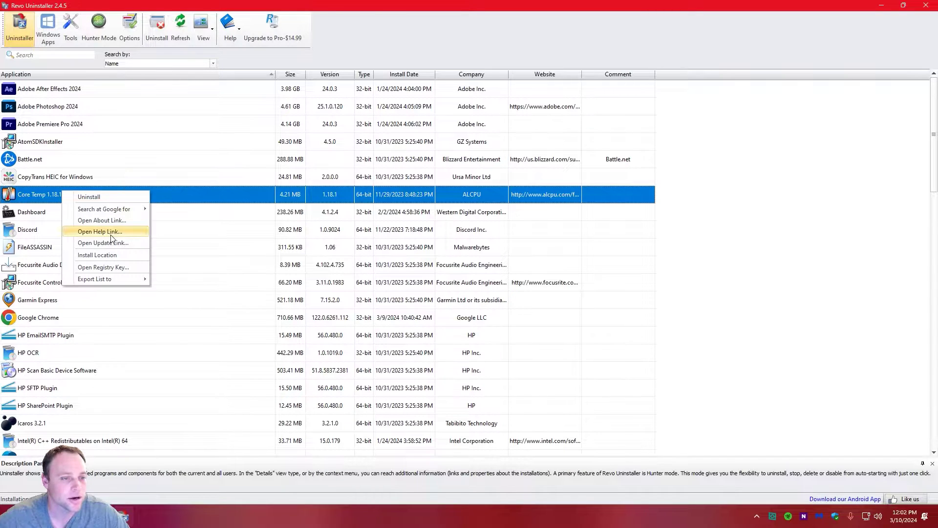
{"action": "left_click", "coordinate": [111, 198]}
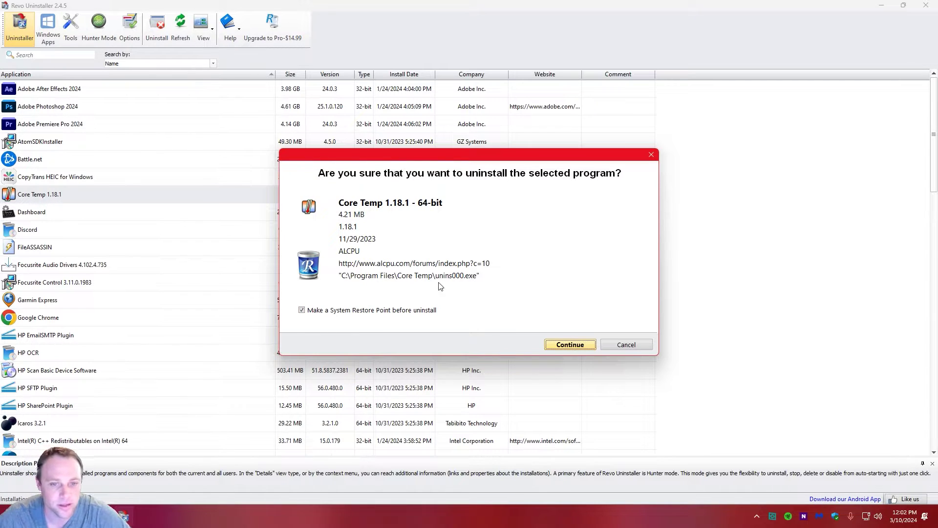
{"action": "left_click", "coordinate": [301, 310]}
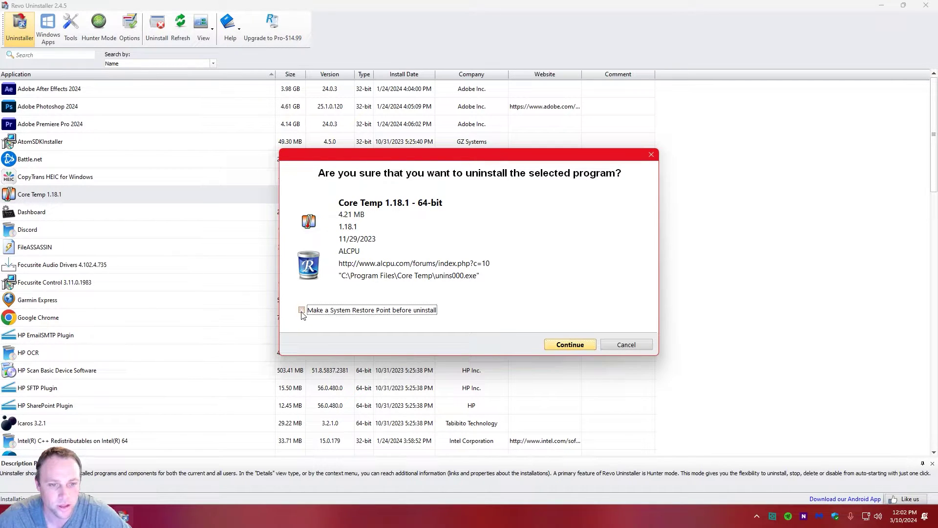
{"action": "left_click", "coordinate": [566, 346]}
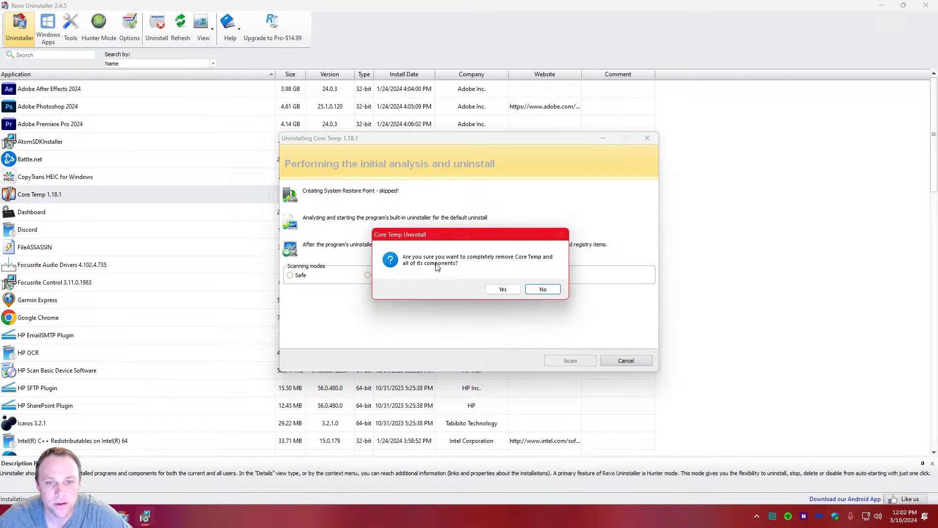
Completely remove Core Temp with its built-in uninstaller, without keeping the current configuration.
{"action": "left_click", "coordinate": [498, 290]}
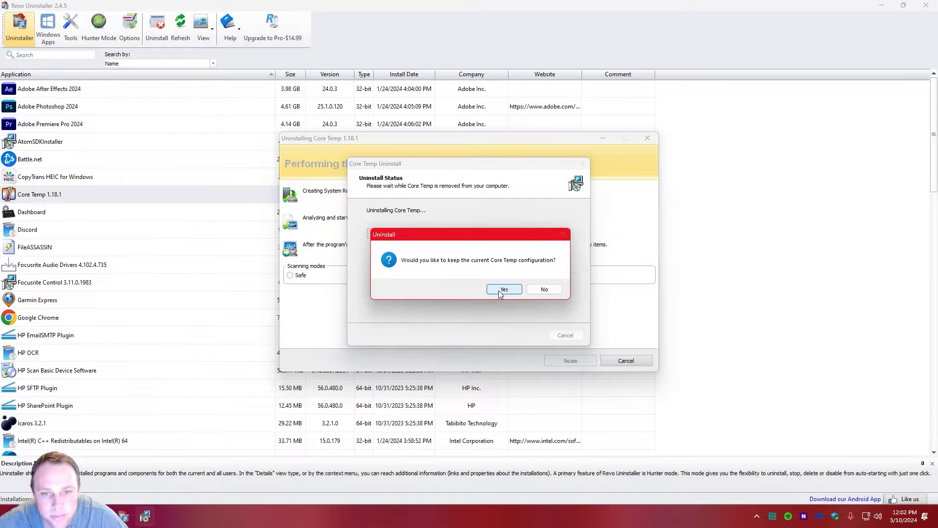
{"action": "left_click", "coordinate": [540, 289]}
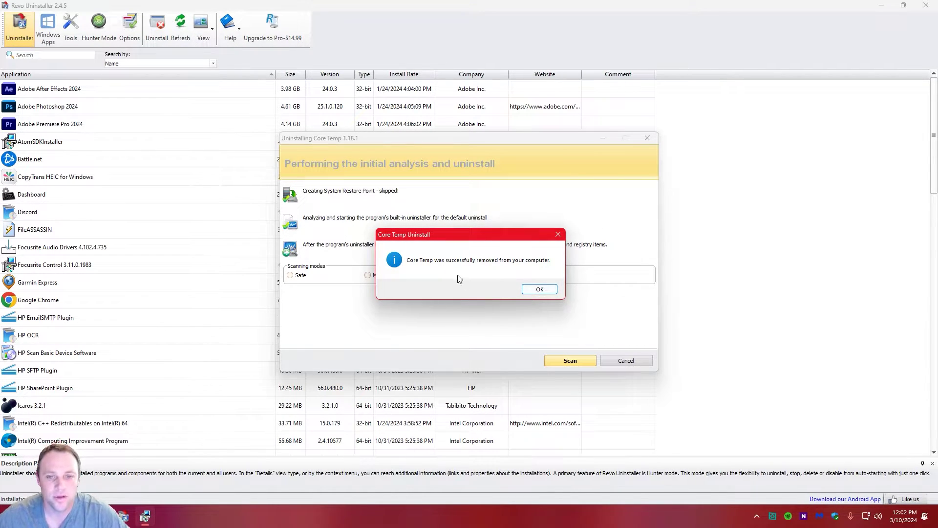
{"action": "left_click", "coordinate": [536, 290]}
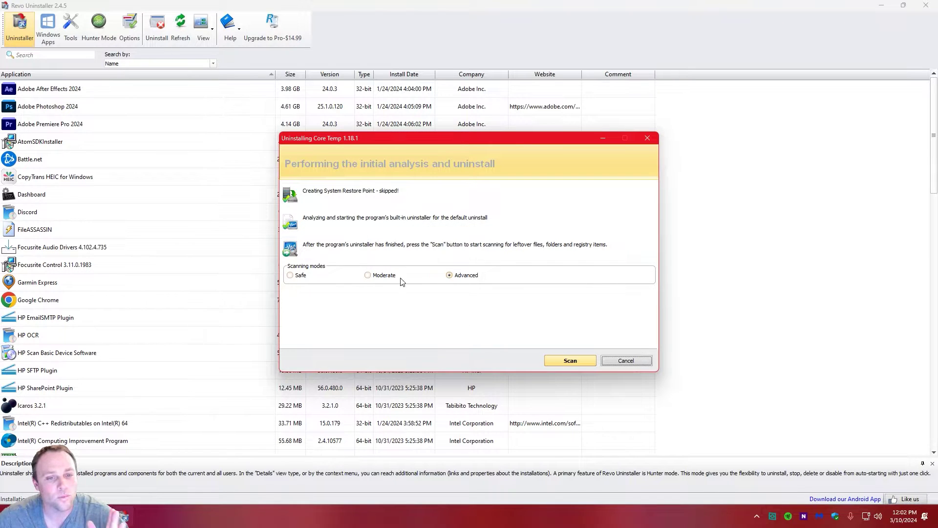
Scan for Core Temp leftovers in Advanced mode and delete all the leftover registry items.
{"action": "left_click", "coordinate": [551, 362]}
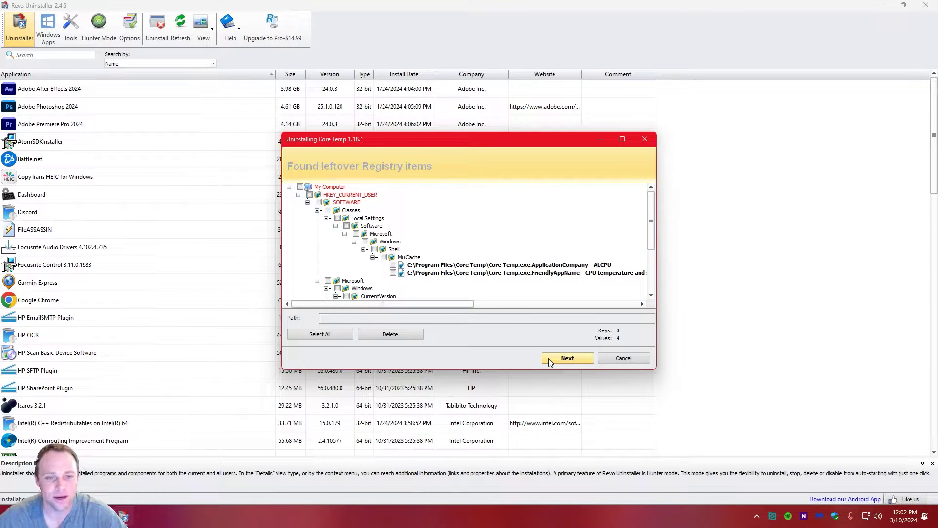
{"action": "scroll", "coordinate": [449, 205], "scroll_direction": "down", "scroll_amount": 4}
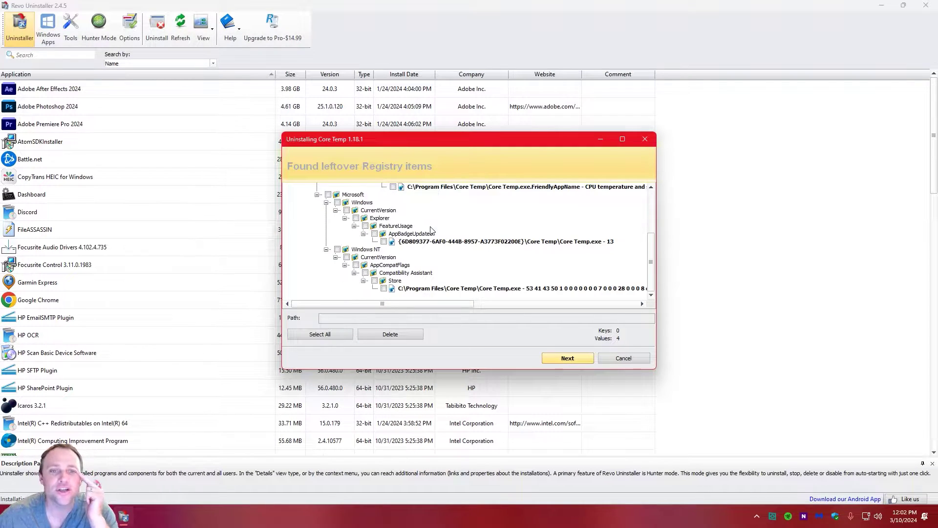
{"action": "scroll", "coordinate": [415, 247], "scroll_direction": "up", "scroll_amount": 1}
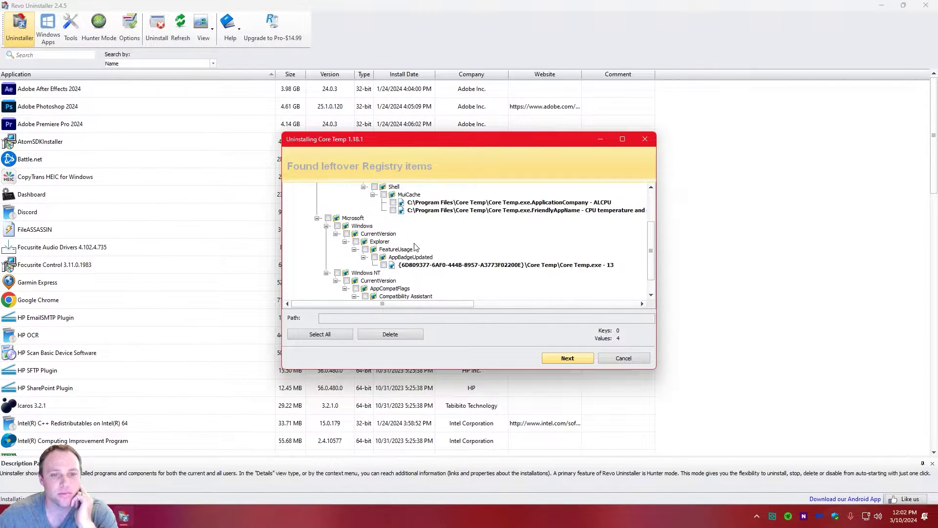
{"action": "scroll", "coordinate": [416, 247], "scroll_direction": "up", "scroll_amount": 3}
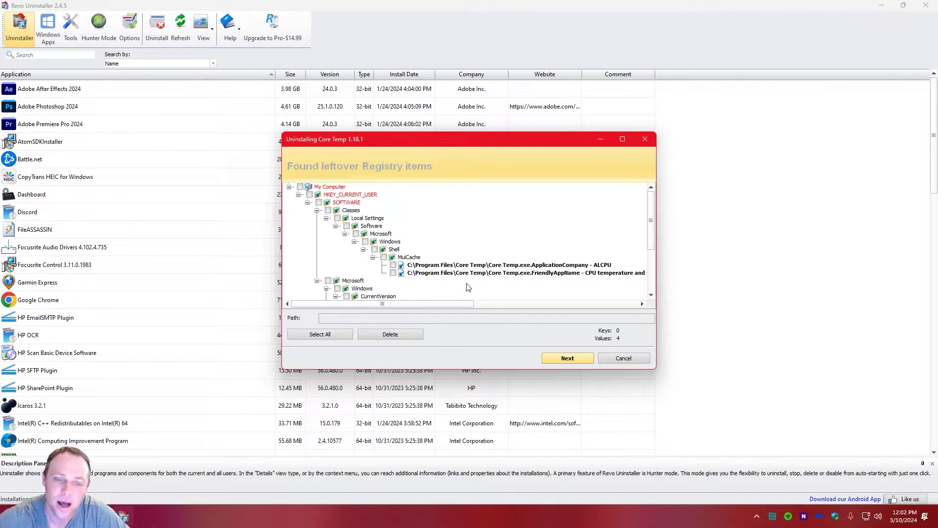
{"action": "left_click", "coordinate": [319, 335]}
{"action": "left_click", "coordinate": [406, 335]}
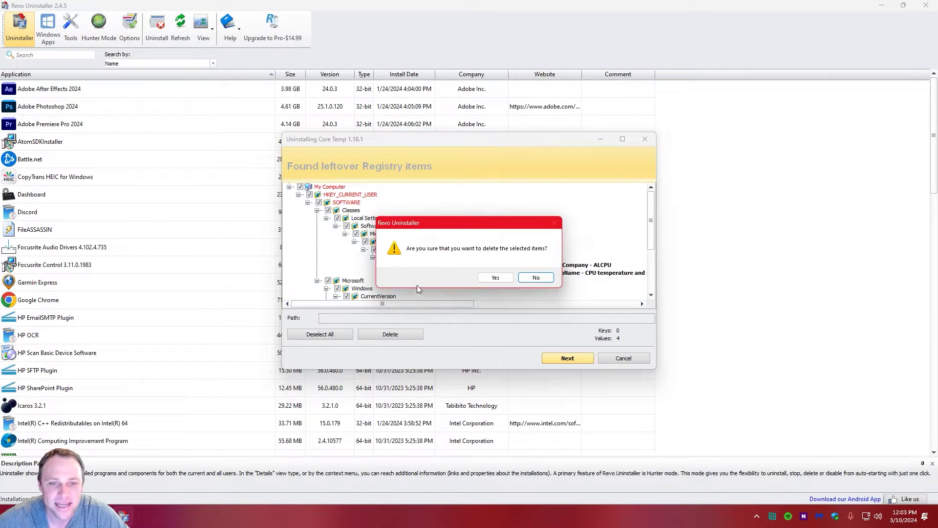
{"action": "left_click", "coordinate": [495, 277]}
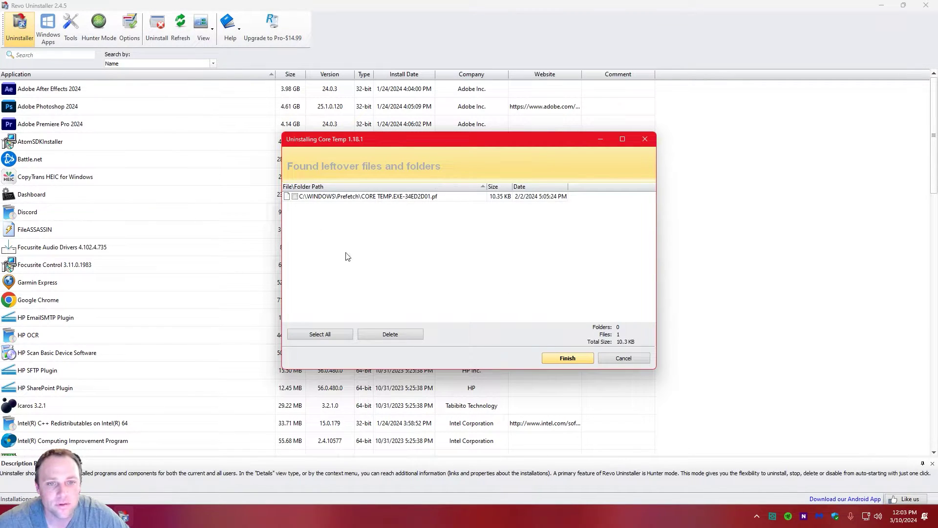
Delete Core Temp's leftover Prefetch file, CORE TEMP.EXE-34ED2D01.pf, and confirm its removal.
{"action": "left_click", "coordinate": [295, 196]}
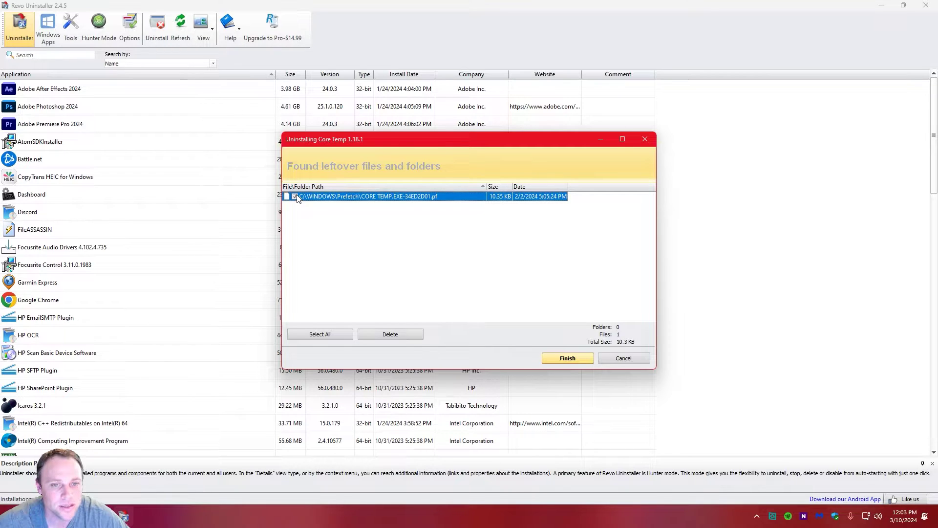
{"action": "left_click", "coordinate": [390, 334]}
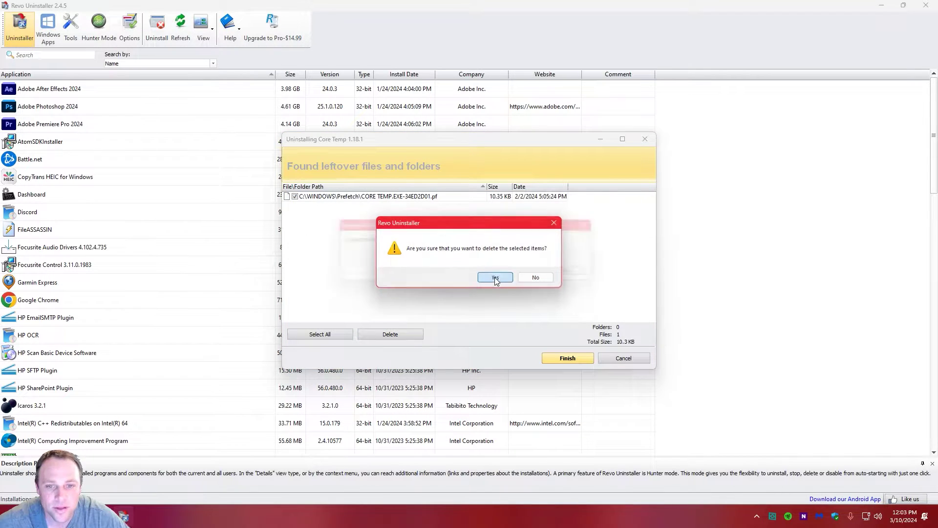
{"action": "left_click", "coordinate": [494, 277]}
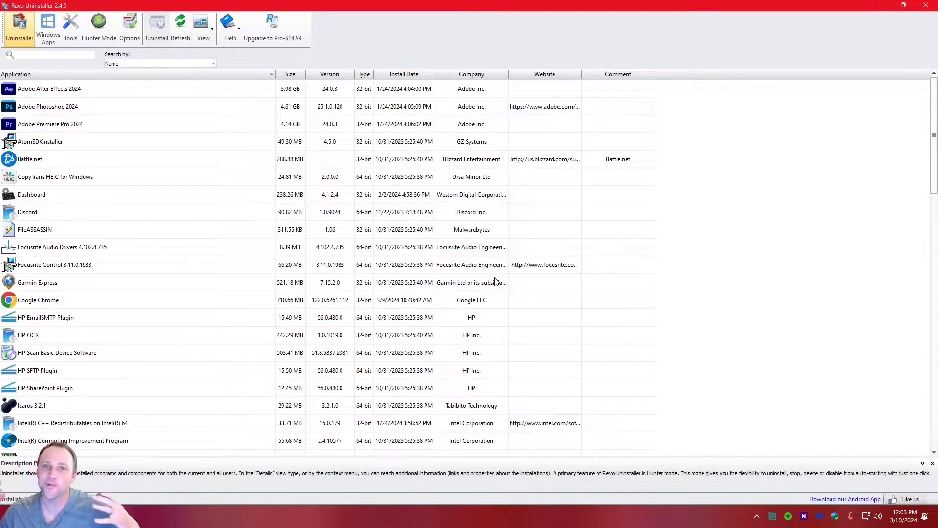
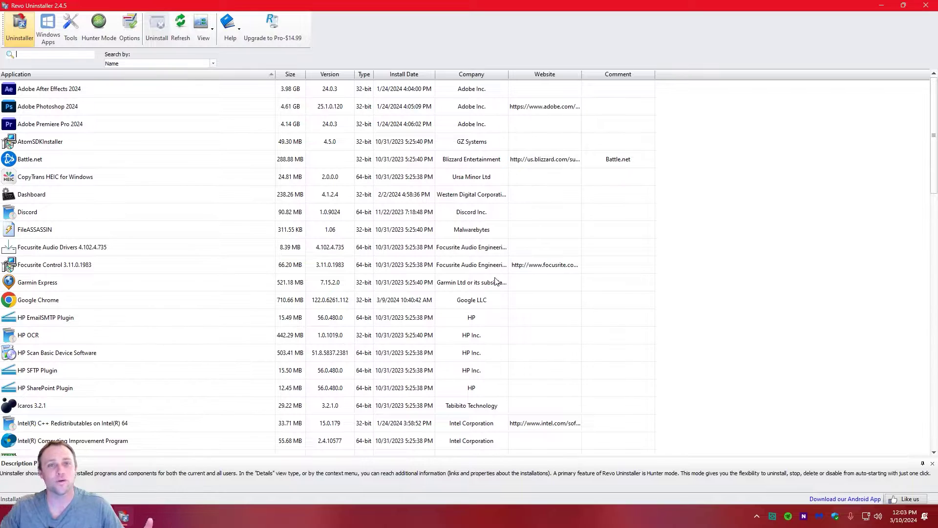
Review the list of installed Windows apps and the actions available for Microsoft Teams, without uninstalling anything.
{"action": "left_click", "coordinate": [47, 30]}
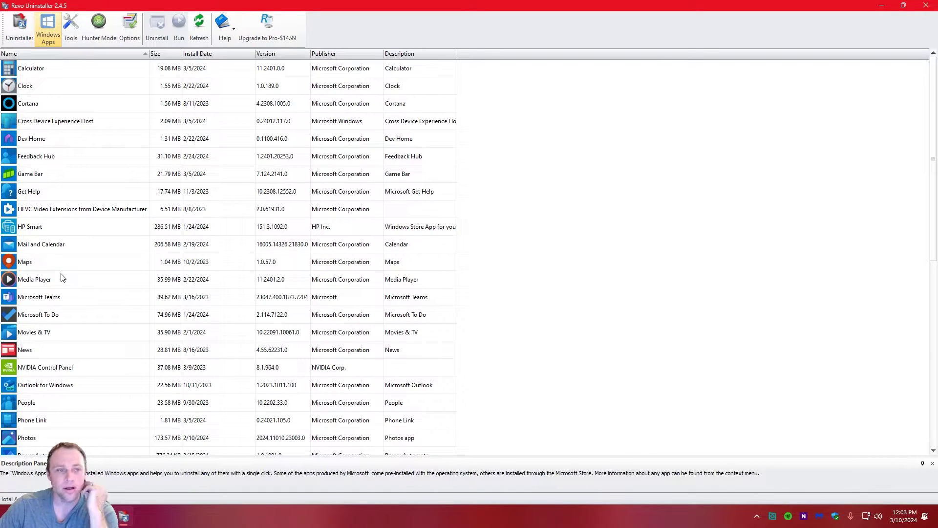
{"action": "scroll", "coordinate": [92, 205], "scroll_direction": "down", "scroll_amount": 7}
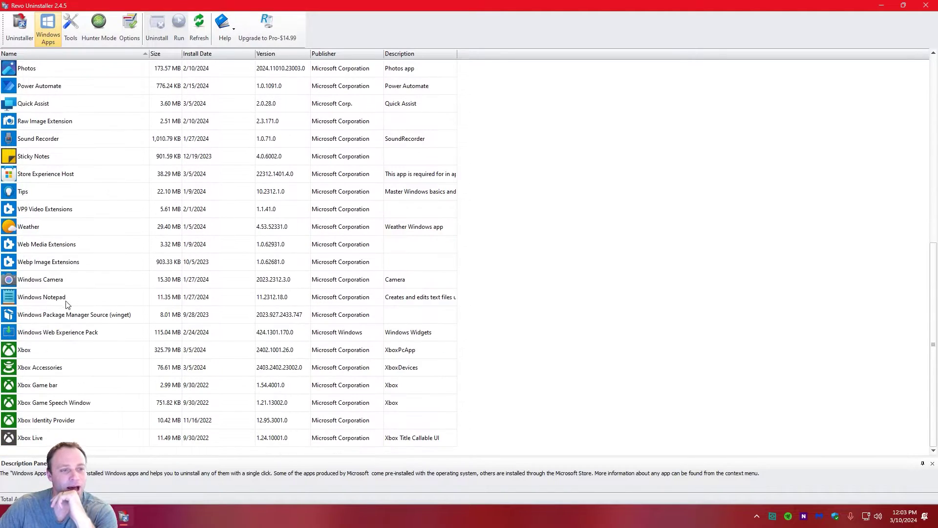
{"action": "scroll", "coordinate": [89, 316], "scroll_direction": "up", "scroll_amount": 7}
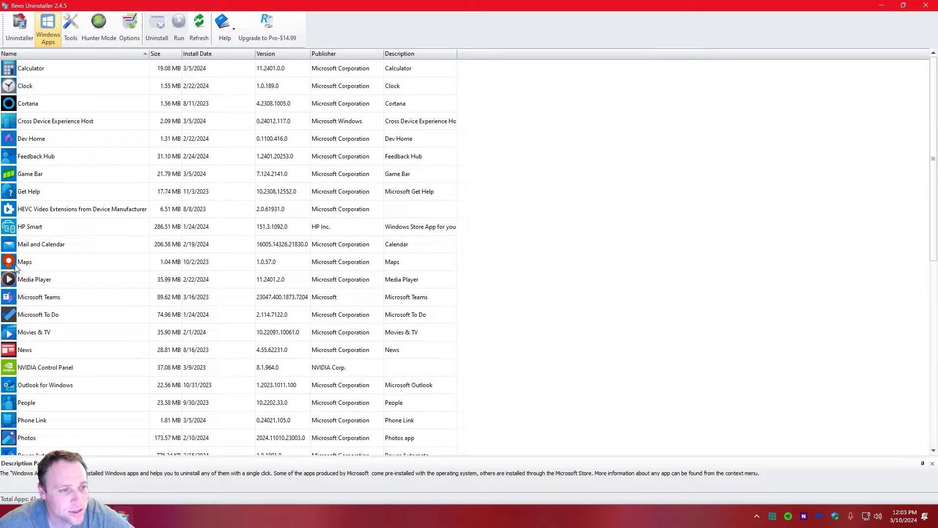
{"action": "right_click", "coordinate": [34, 292]}
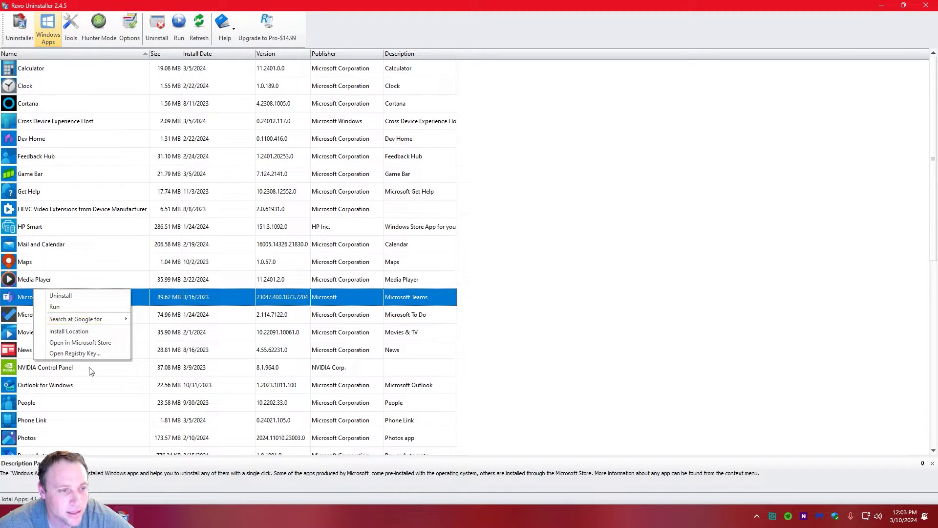
{"action": "left_click", "coordinate": [562, 268]}
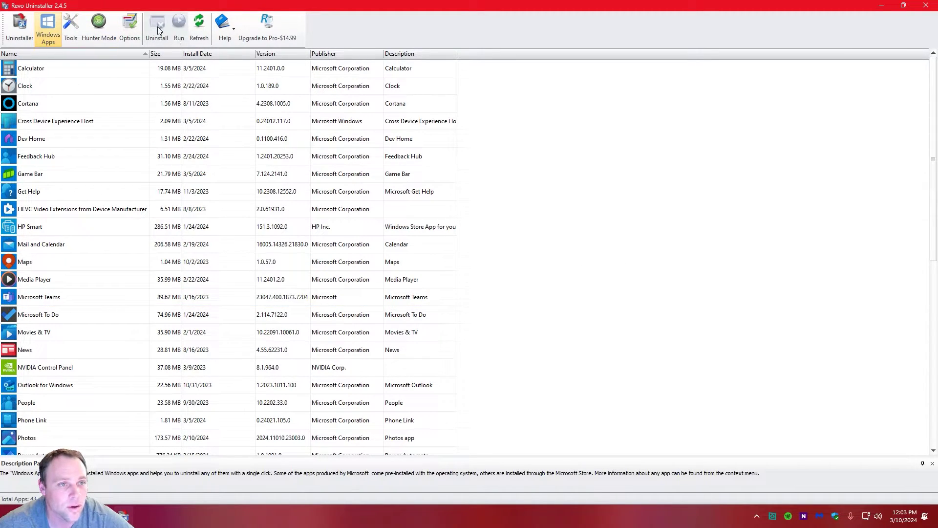
{"action": "left_click", "coordinate": [47, 213]}
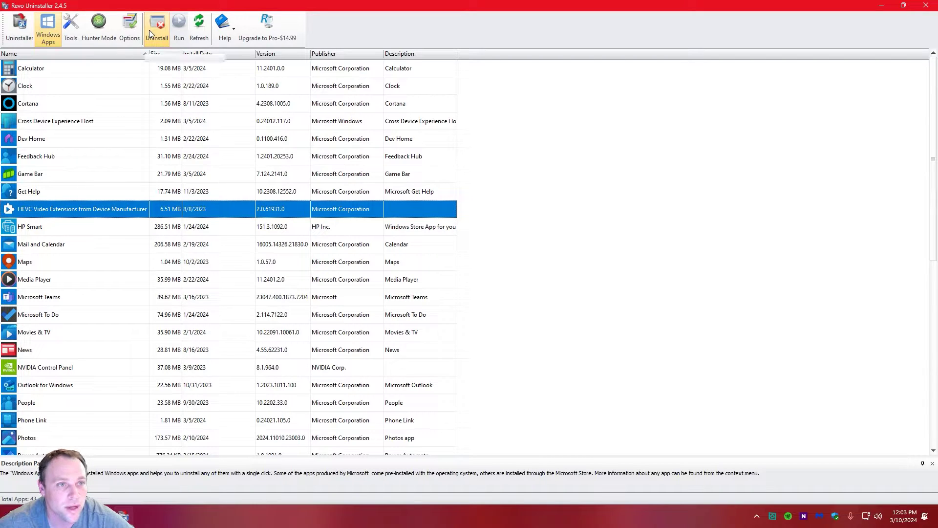
{"action": "left_click", "coordinate": [547, 165]}
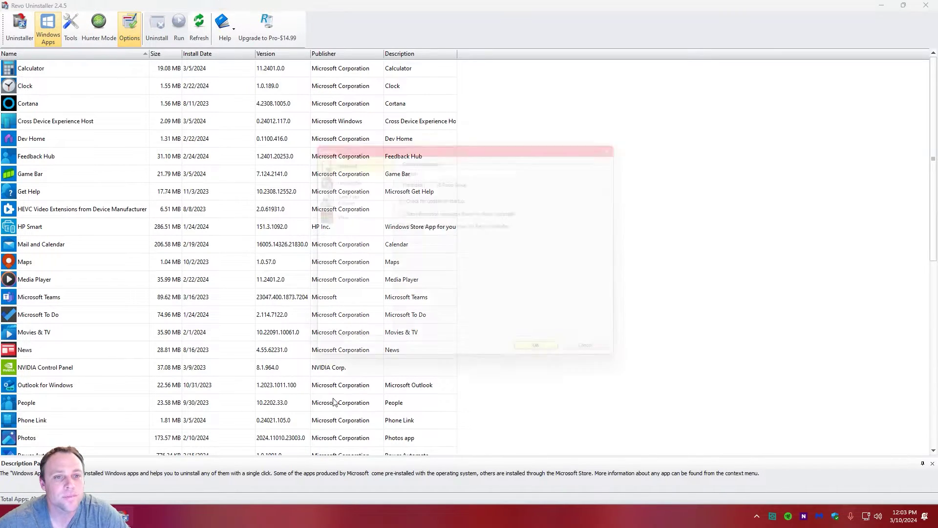
Check the Junk Files Cleaner settings in the program's options and close them without making changes.
{"action": "left_click", "coordinate": [346, 197]}
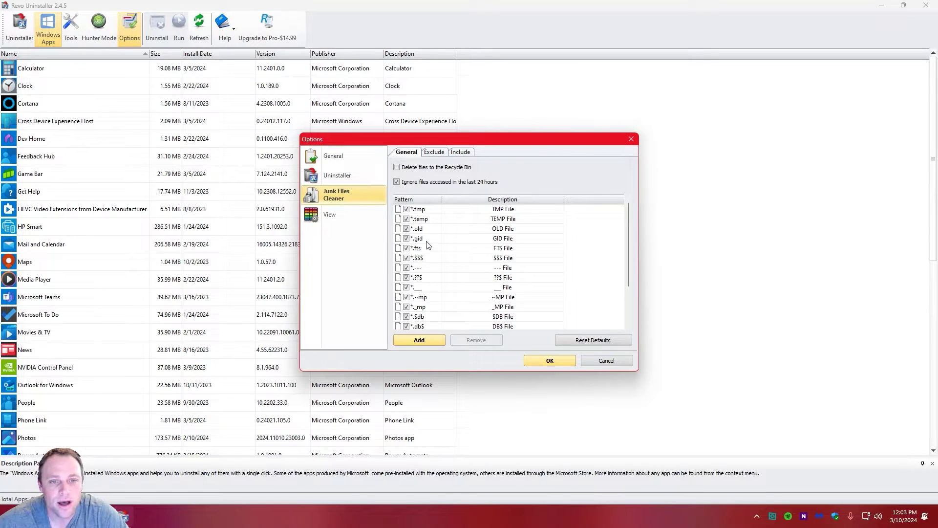
{"action": "left_click", "coordinate": [630, 139]}
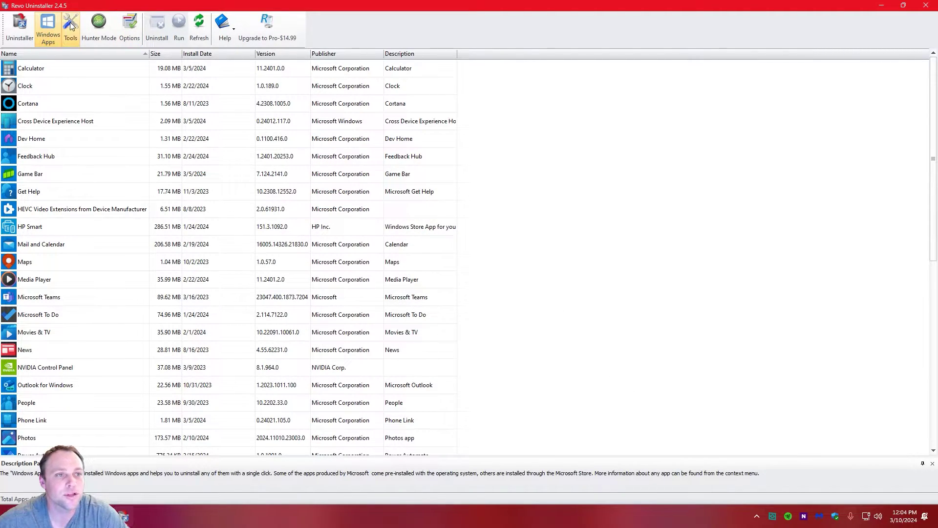
Disable automatic startup for Adobe CCXProcess and iSkysoft Helper Compact.exe in the Autorun Manager.
{"action": "left_click", "coordinate": [69, 22]}
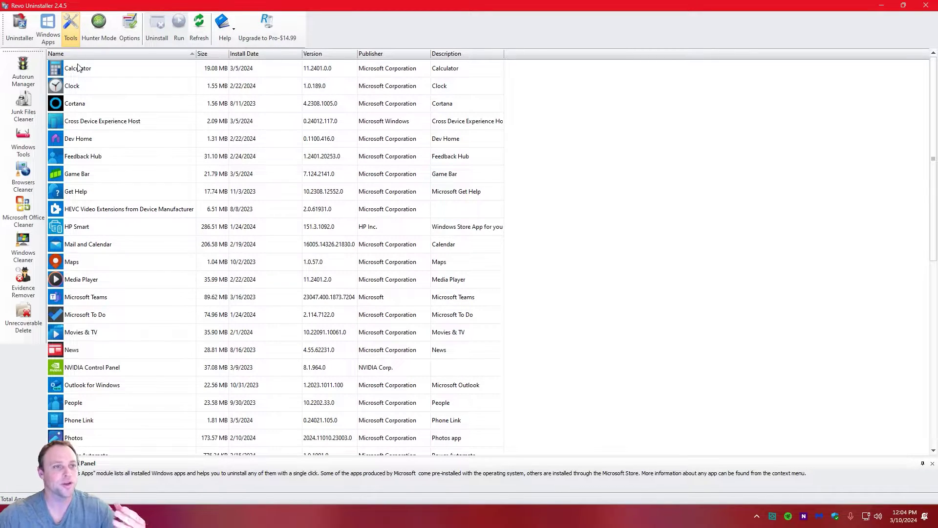
{"action": "left_click", "coordinate": [28, 73]}
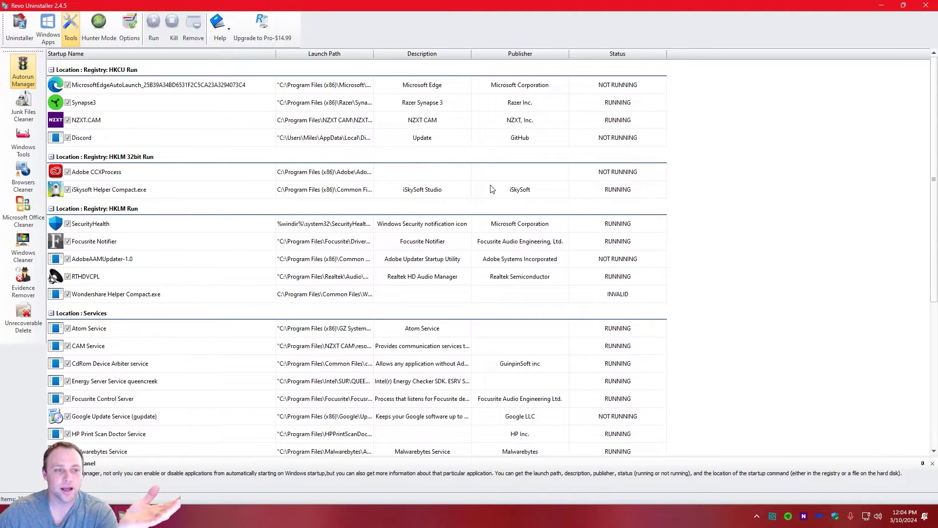
{"action": "scroll", "coordinate": [448, 237], "scroll_direction": "down", "scroll_amount": 5}
{"action": "scroll", "coordinate": [463, 259], "scroll_direction": "up", "scroll_amount": 5}
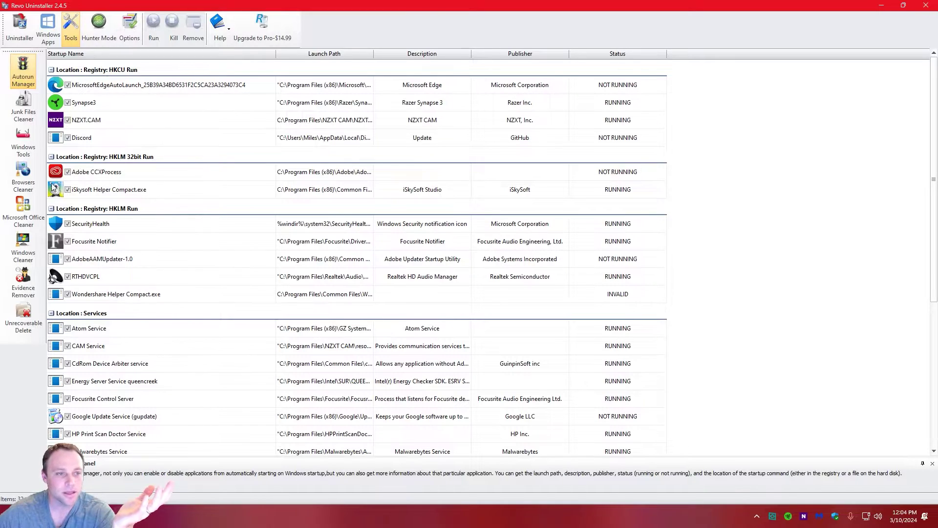
{"action": "left_click", "coordinate": [68, 172]}
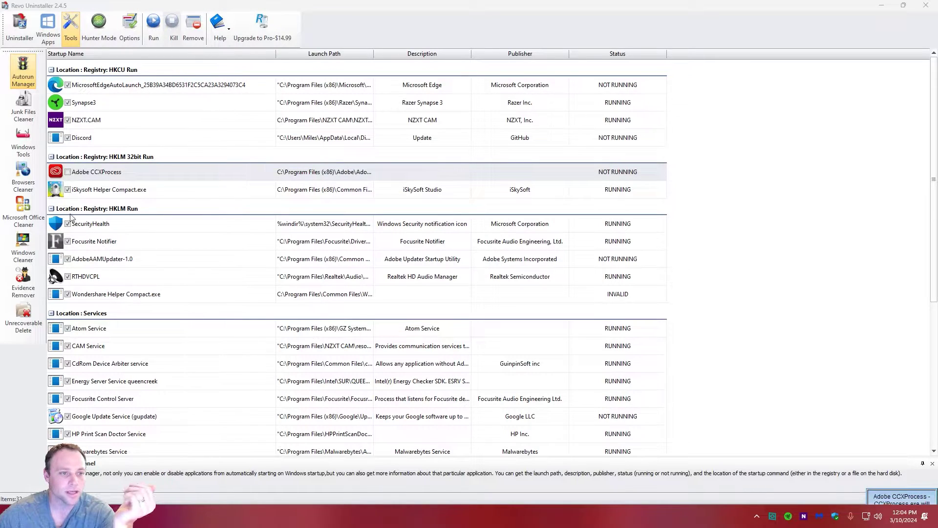
{"action": "left_click", "coordinate": [68, 190]}
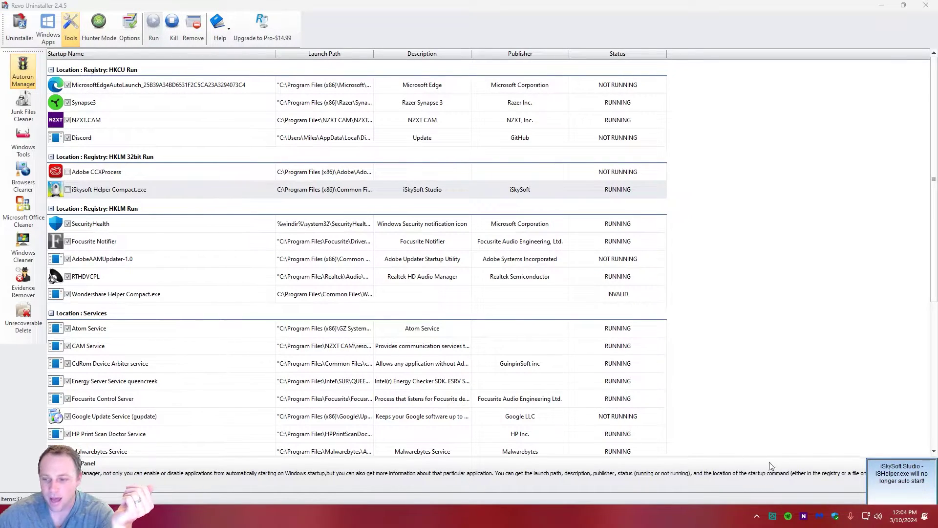
{"action": "left_click", "coordinate": [828, 479]}
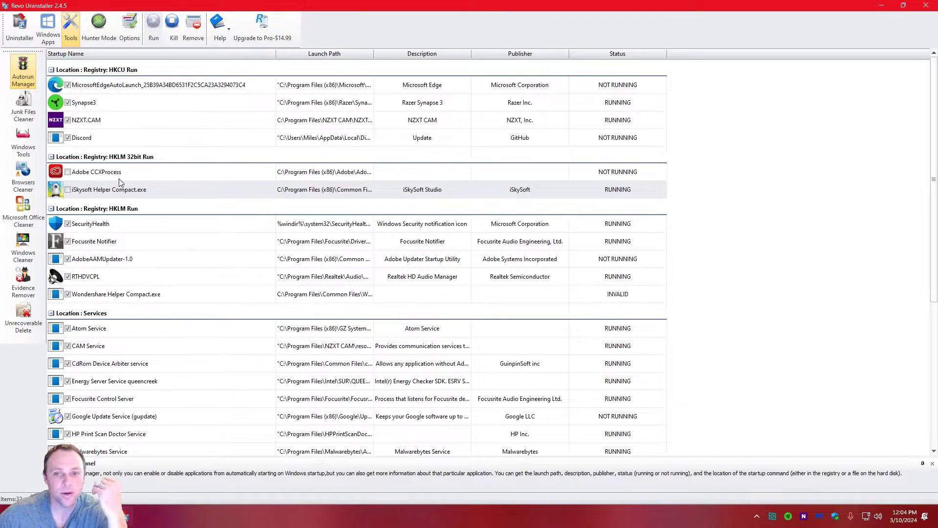
Kill the running iSkysoft Helper Compact.exe process and confirm closing it.
{"action": "left_click", "coordinate": [145, 188]}
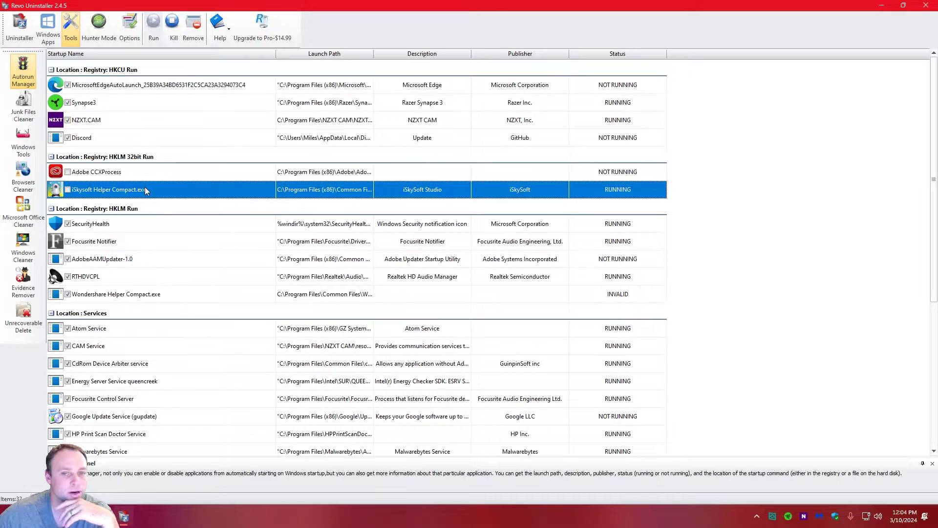
{"action": "left_click", "coordinate": [180, 26]}
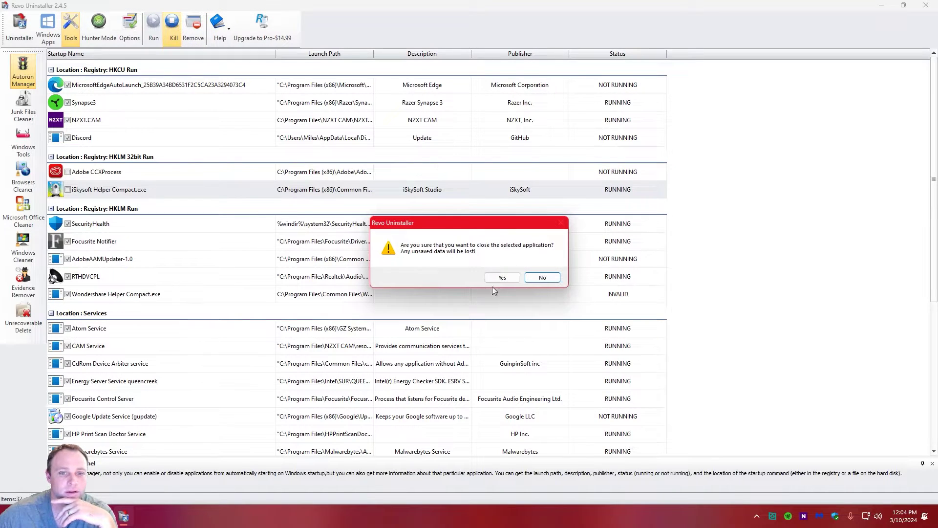
{"action": "left_click", "coordinate": [505, 277]}
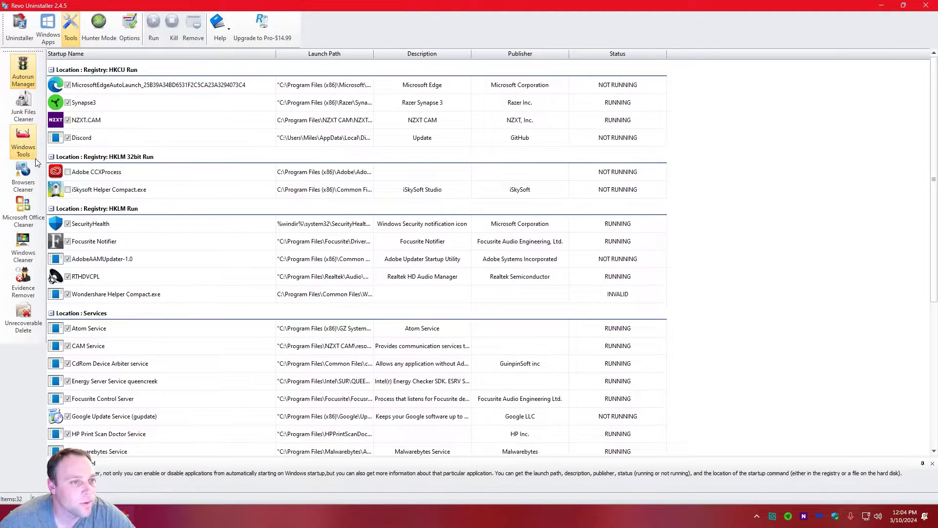
Scan Local Disk (C:) and Games (E:) with the Junk Files Cleaner and delete all the junk files found.
{"action": "left_click", "coordinate": [17, 119]}
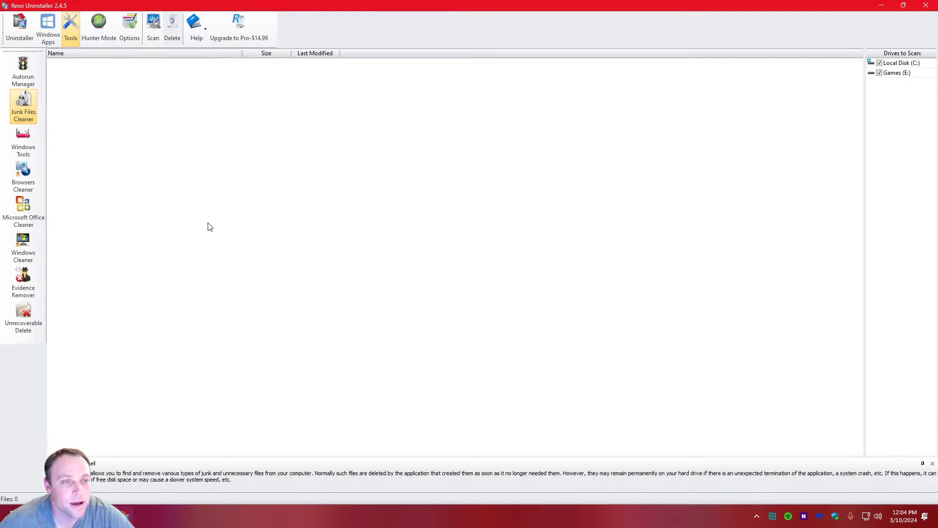
{"action": "left_click", "coordinate": [148, 27]}
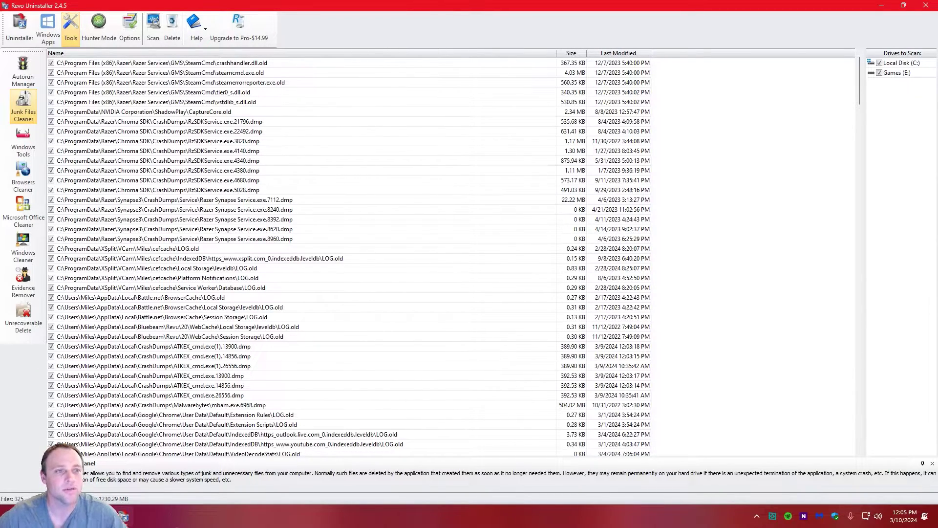
{"action": "left_click", "coordinate": [168, 32]}
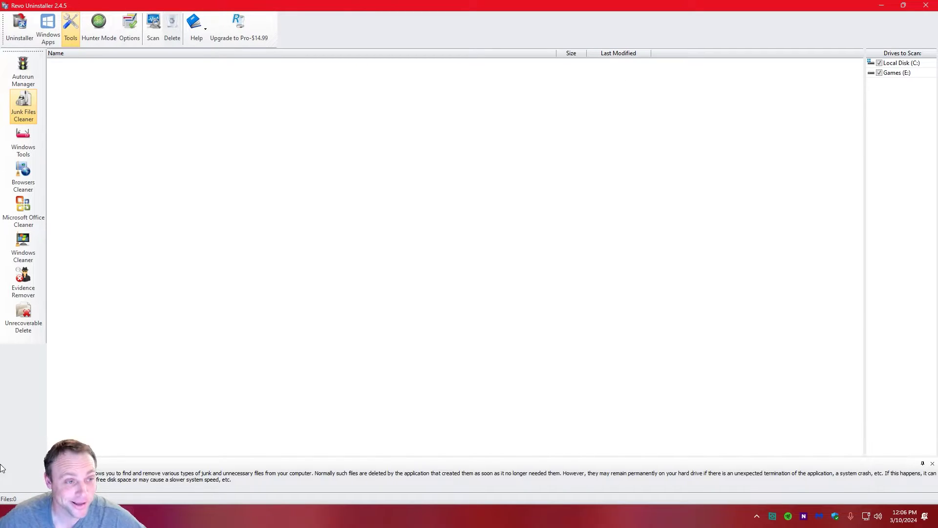
Look at the Disk Defragmenter, TCP/IP Netstat Command and Security Center among the Windows Tools, closing each one.
{"action": "left_click", "coordinate": [31, 138]}
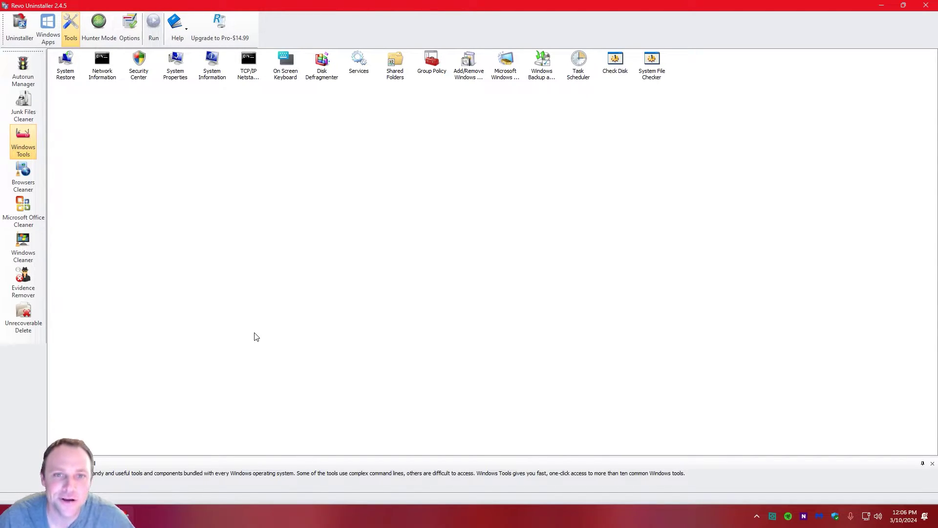
{"action": "double_click", "coordinate": [323, 63]}
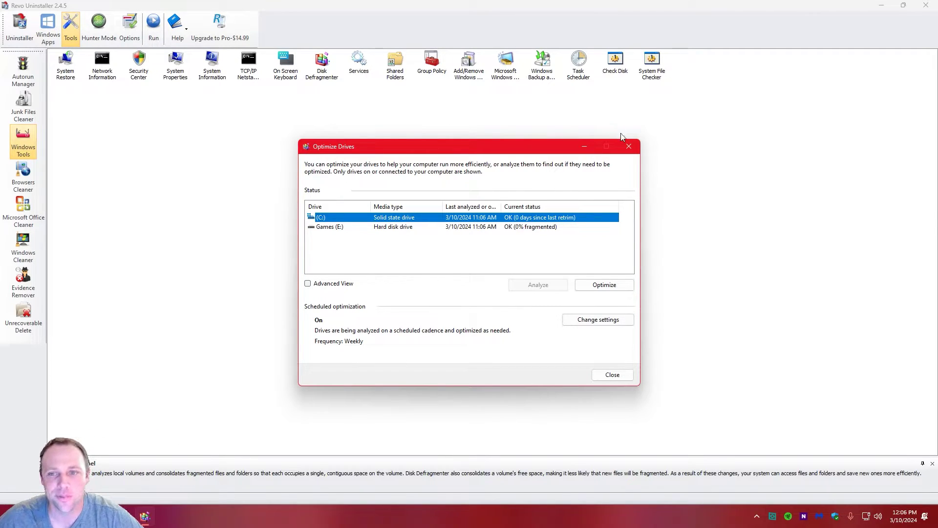
{"action": "left_click", "coordinate": [629, 146]}
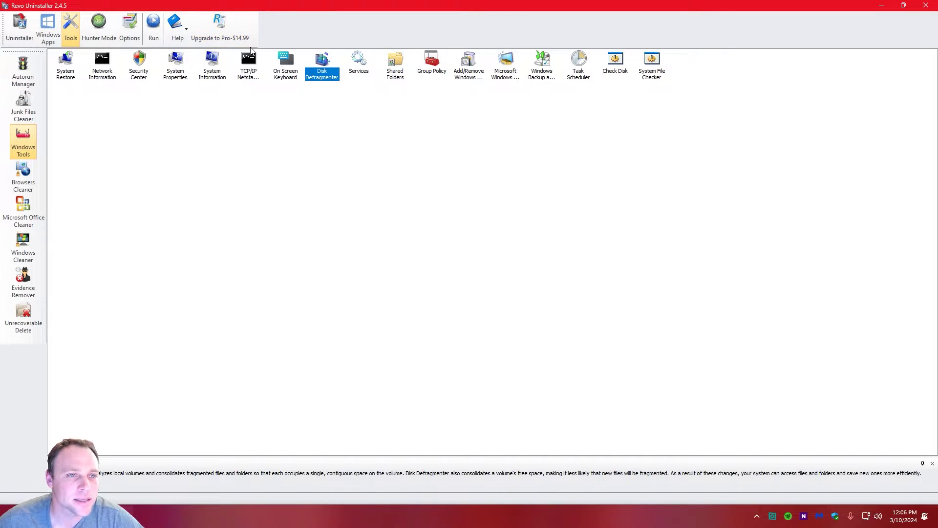
{"action": "double_click", "coordinate": [247, 81]}
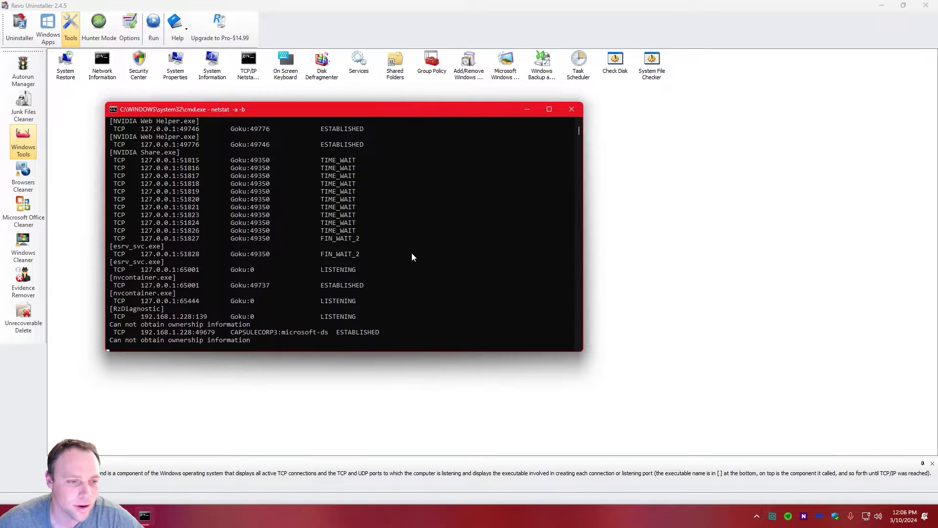
{"action": "left_click", "coordinate": [572, 110]}
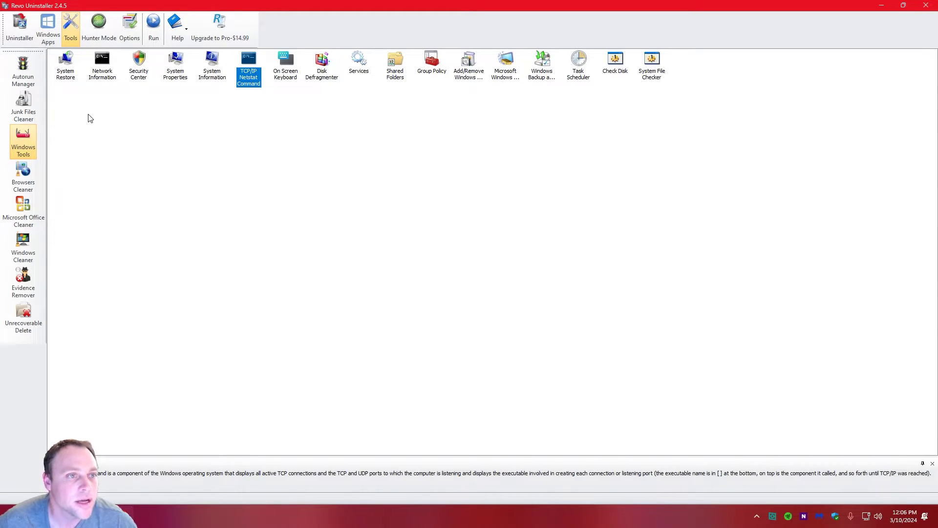
{"action": "double_click", "coordinate": [139, 66]}
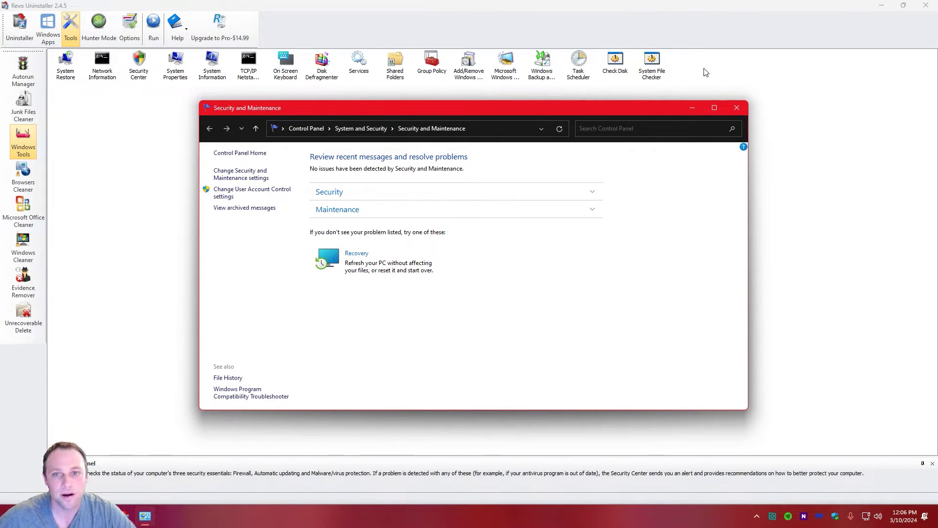
{"action": "left_click", "coordinate": [737, 108]}
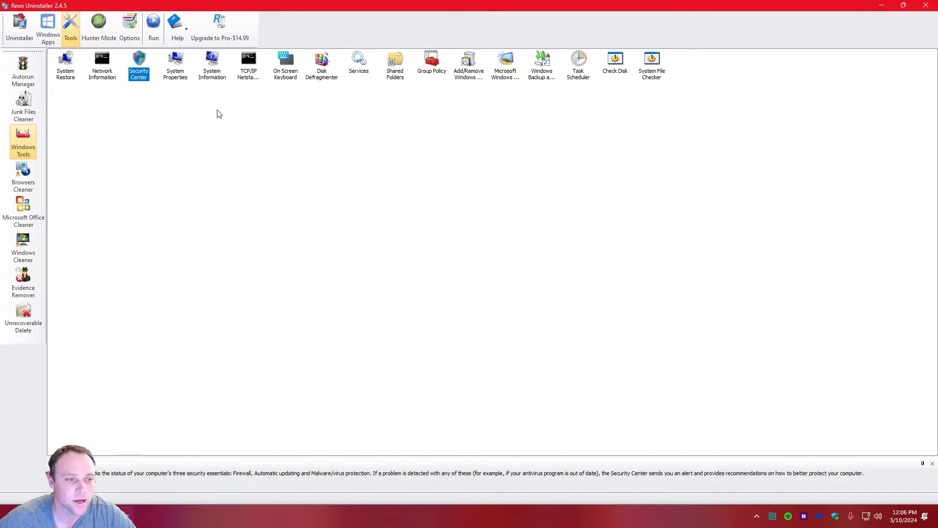
Review the Browsers Cleaner options for each web browser, from Internet Explorer to Microsoft Edge.
{"action": "left_click", "coordinate": [35, 175]}
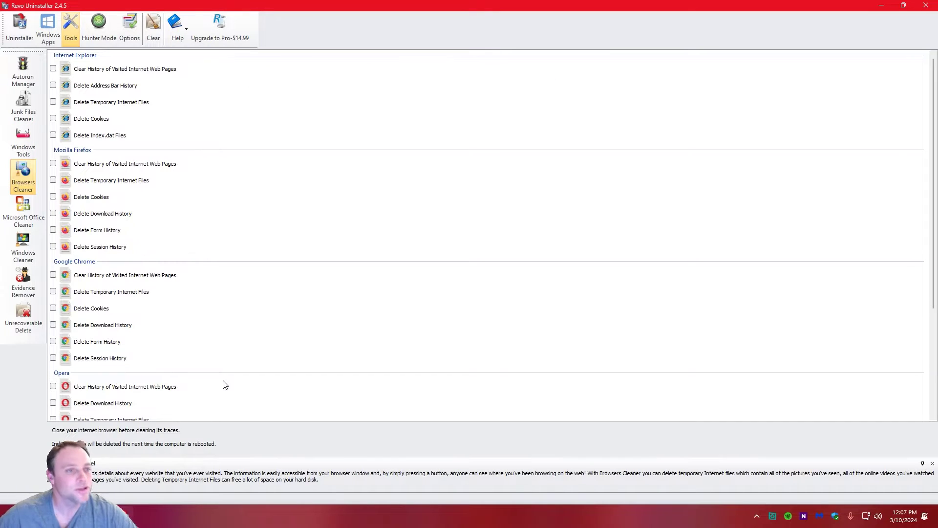
{"action": "scroll", "coordinate": [224, 385], "scroll_direction": "down", "scroll_amount": 5}
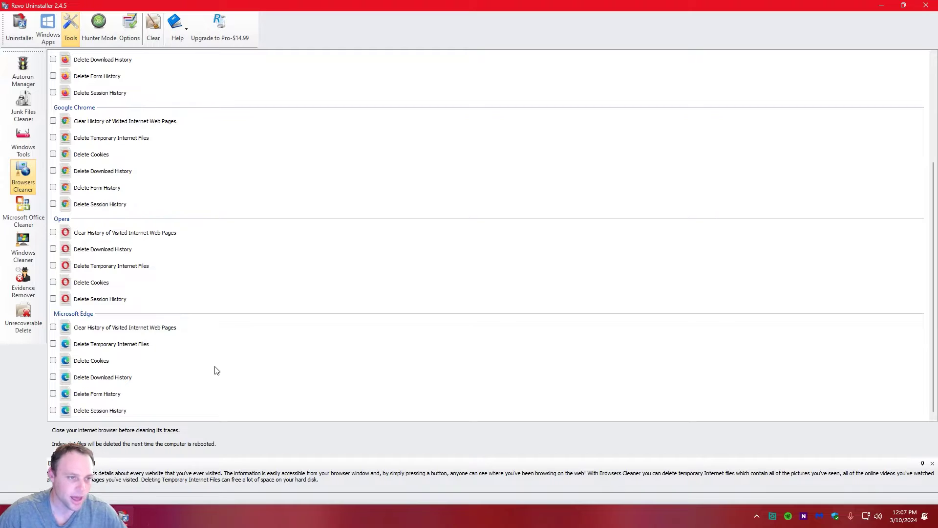
{"action": "scroll", "coordinate": [388, 317], "scroll_direction": "up", "scroll_amount": 5}
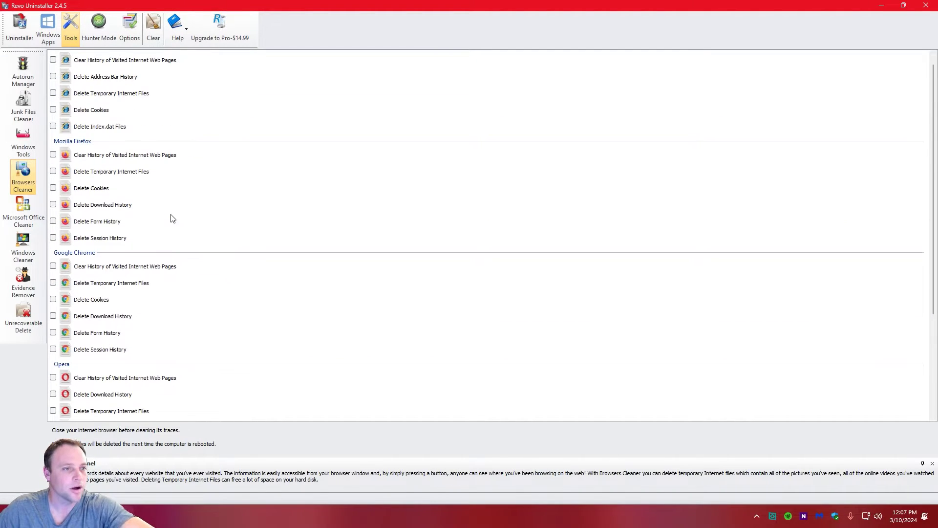
Look through the cleaning options of the Microsoft Office Cleaner and the Windows Cleaner.
{"action": "scroll", "coordinate": [164, 216], "scroll_direction": "up", "scroll_amount": 1}
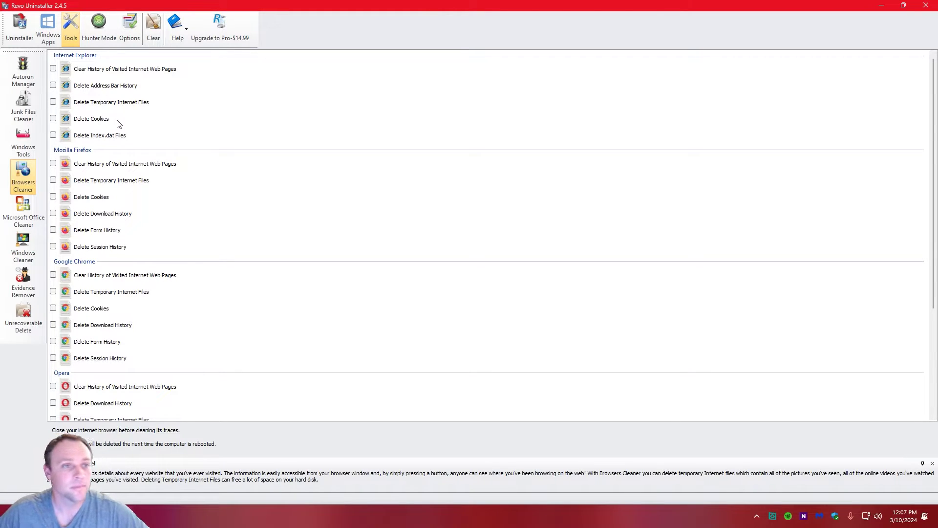
{"action": "left_click", "coordinate": [37, 206]}
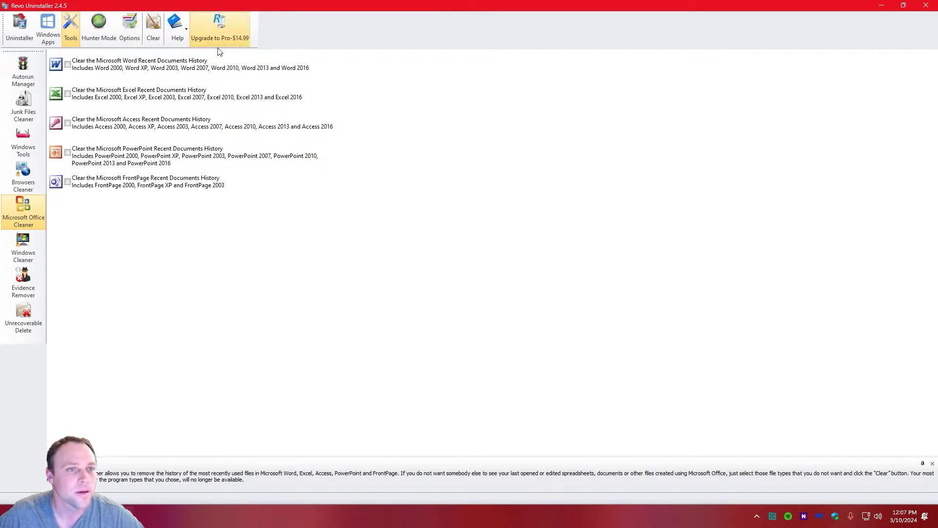
{"action": "left_click", "coordinate": [28, 246]}
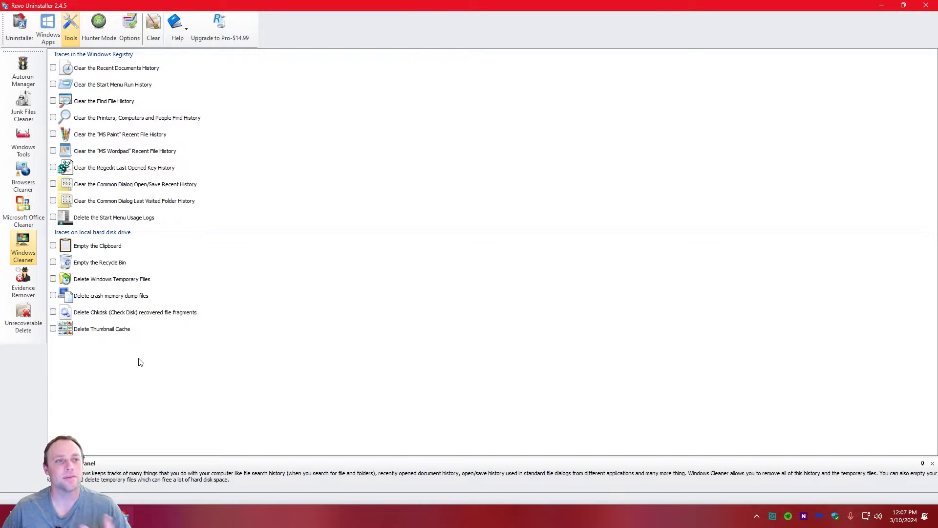
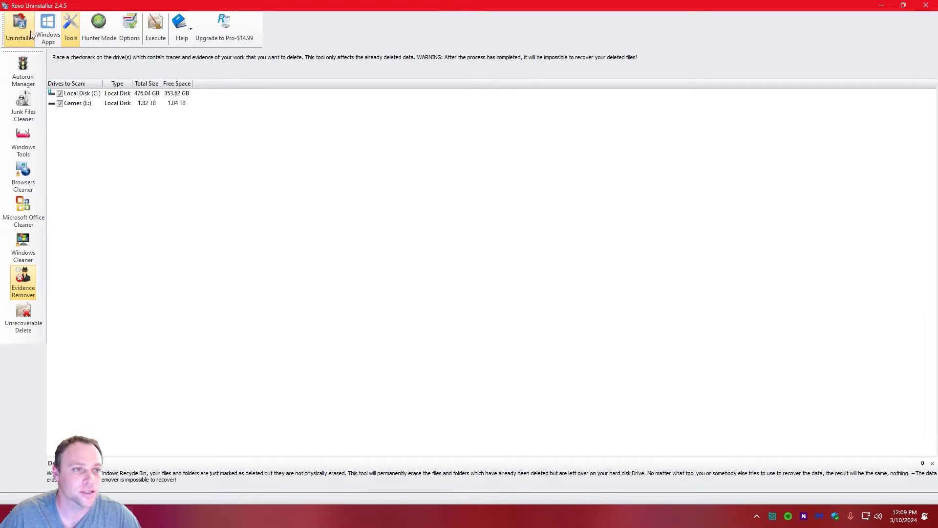
Start the Evidence Remover on Local Disk (C:) only, with Games (E:) excluded, and stop the erasing while it is in progress.
{"action": "left_click", "coordinate": [61, 102]}
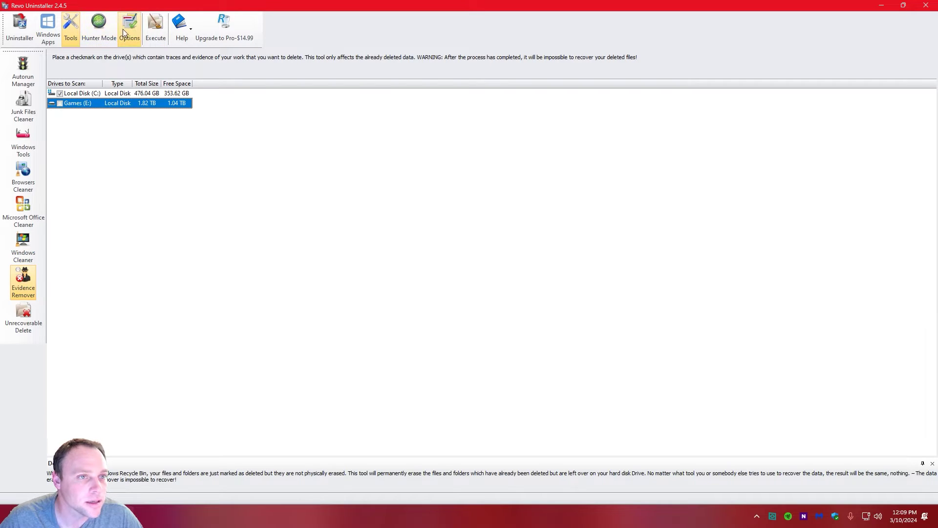
{"action": "left_click", "coordinate": [156, 38]}
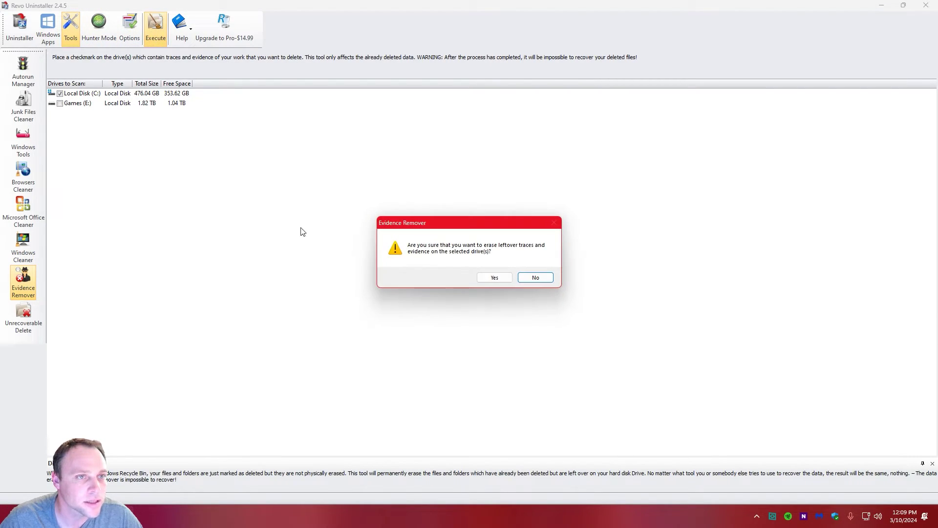
{"action": "left_click", "coordinate": [495, 278]}
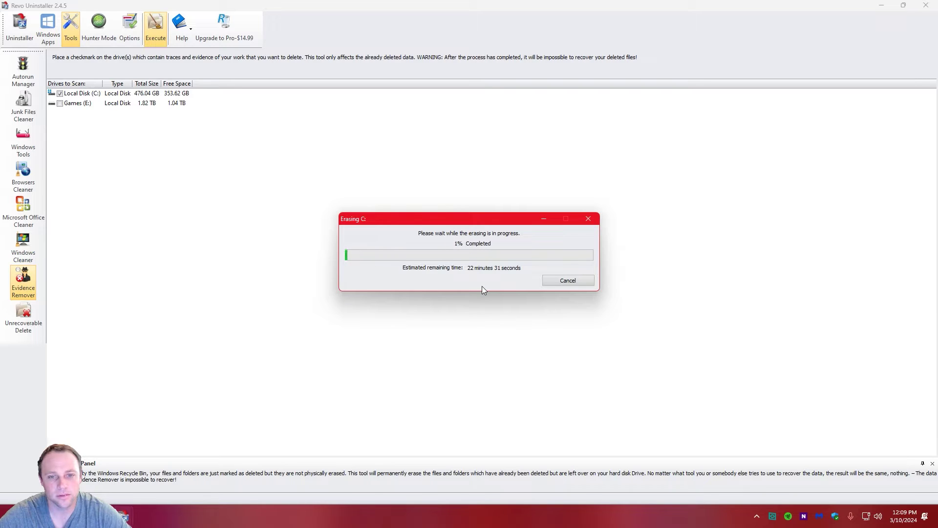
{"action": "left_click", "coordinate": [581, 285]}
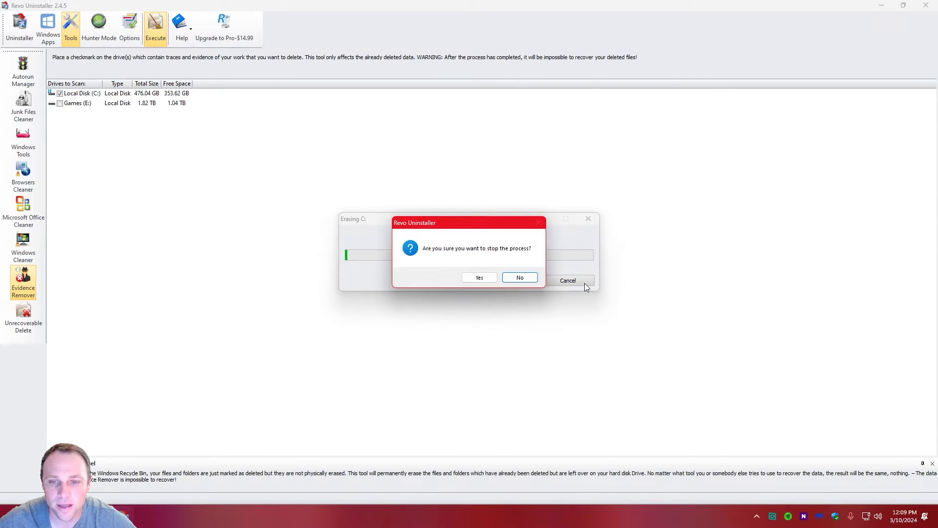
{"action": "left_click", "coordinate": [482, 278]}
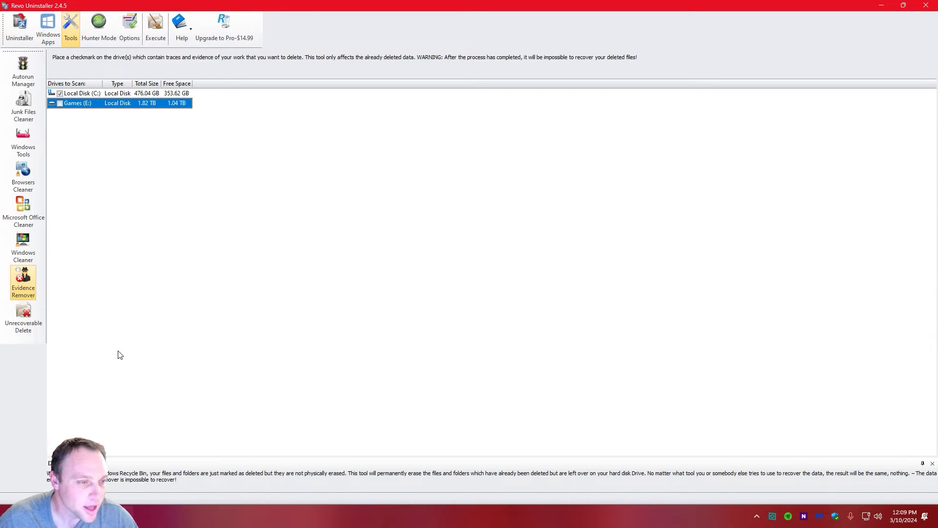
Open the Unrecoverable Delete tool and create an empty test folder named New folder on the desktop.
{"action": "left_click", "coordinate": [33, 321]}
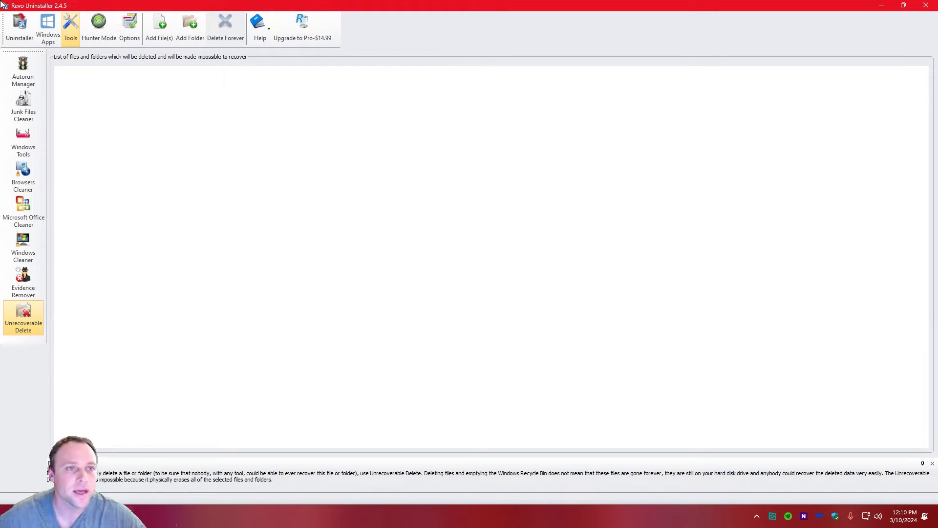
{"action": "left_click_drag", "start_coordinate": [459, 5], "coordinate": [476, 58]}
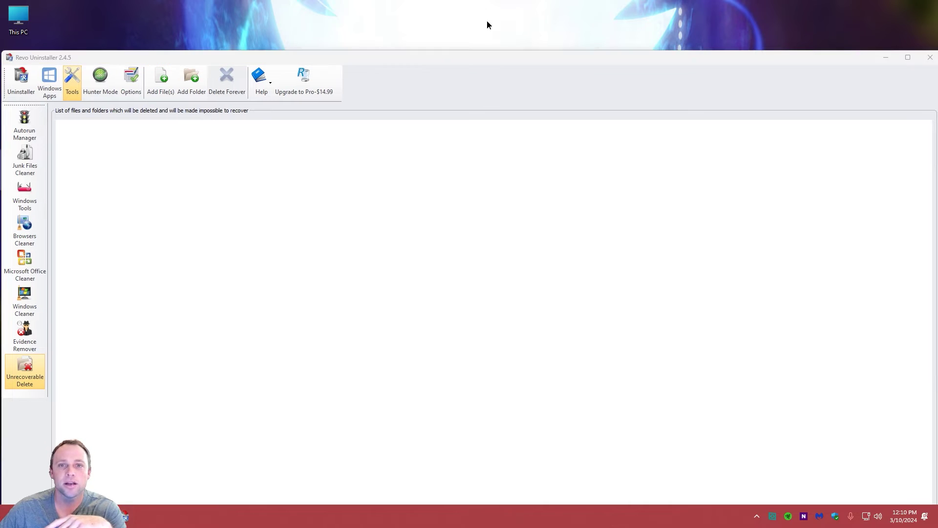
{"action": "right_click", "coordinate": [487, 23]}
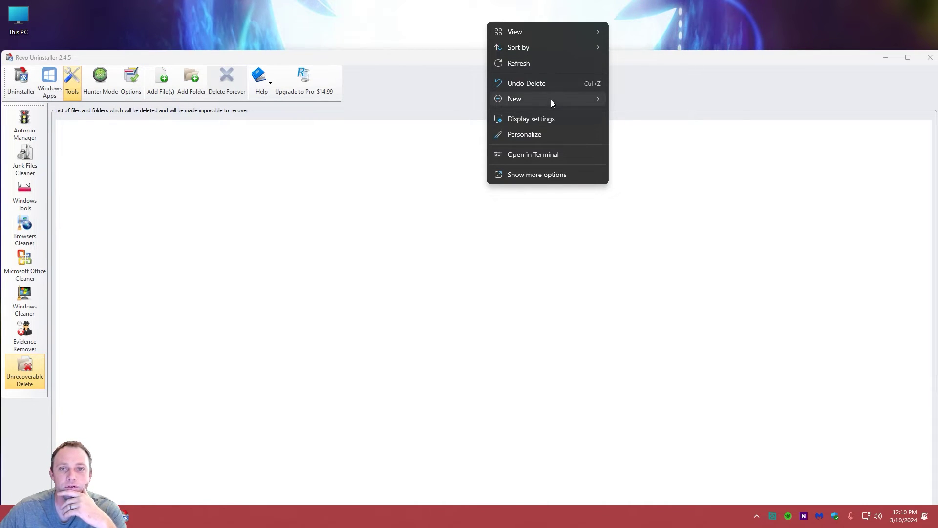
{"action": "mouse_move", "coordinate": [551, 99]}
{"action": "left_click", "coordinate": [645, 103]}
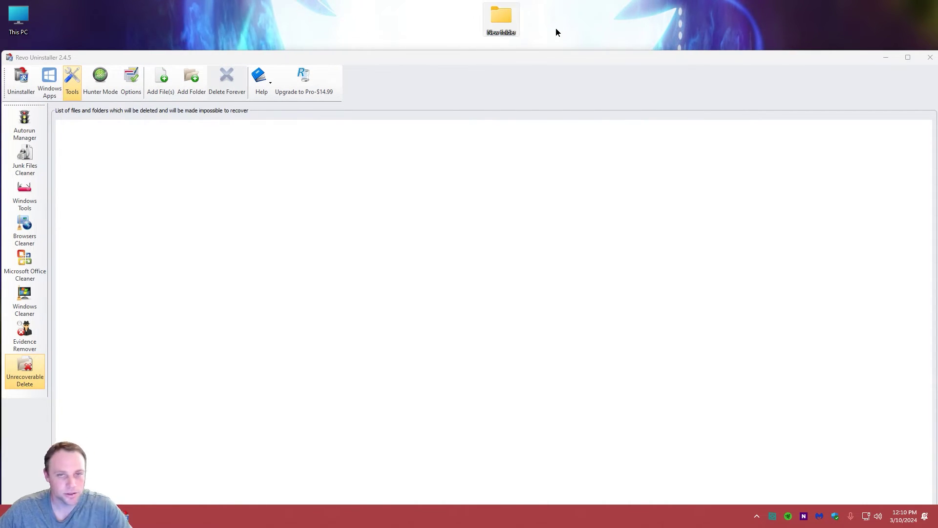
{"action": "left_click_drag", "start_coordinate": [517, 62], "coordinate": [541, 2]}
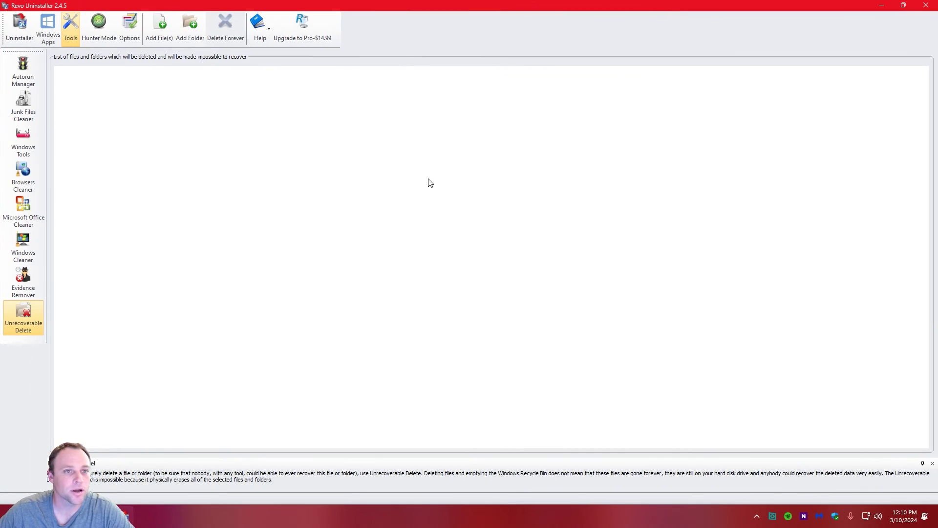
Add the desktop's New folder to the list of items for unrecoverable deletion.
{"action": "left_click", "coordinate": [188, 27]}
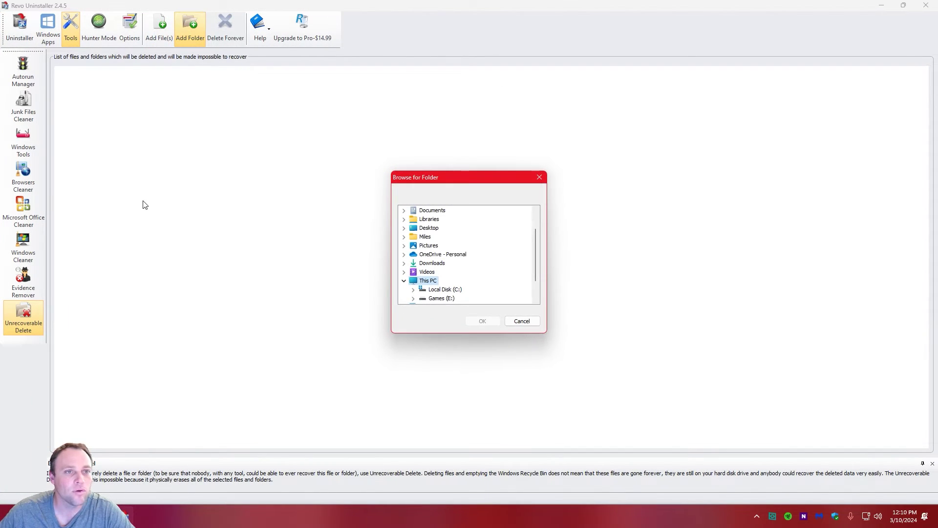
{"action": "left_click", "coordinate": [416, 229]}
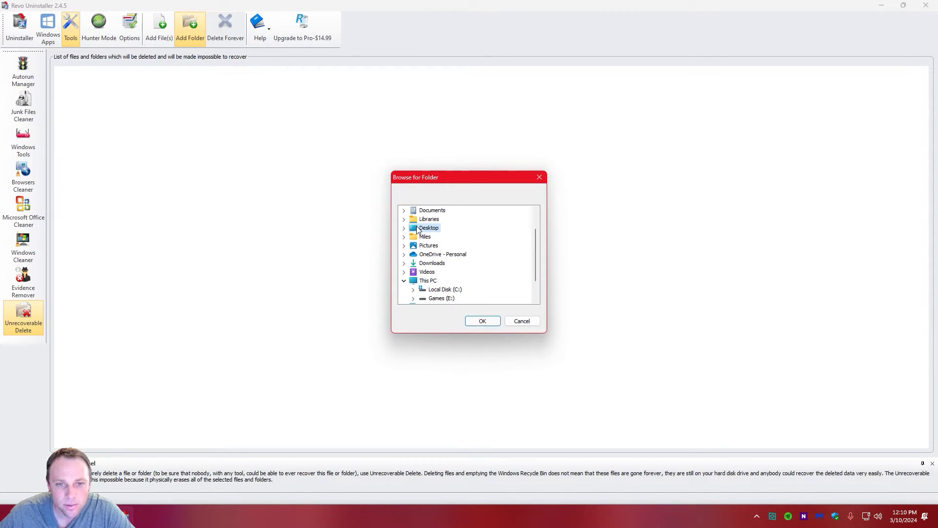
{"action": "left_click_drag", "start_coordinate": [537, 260], "coordinate": [536, 292]}
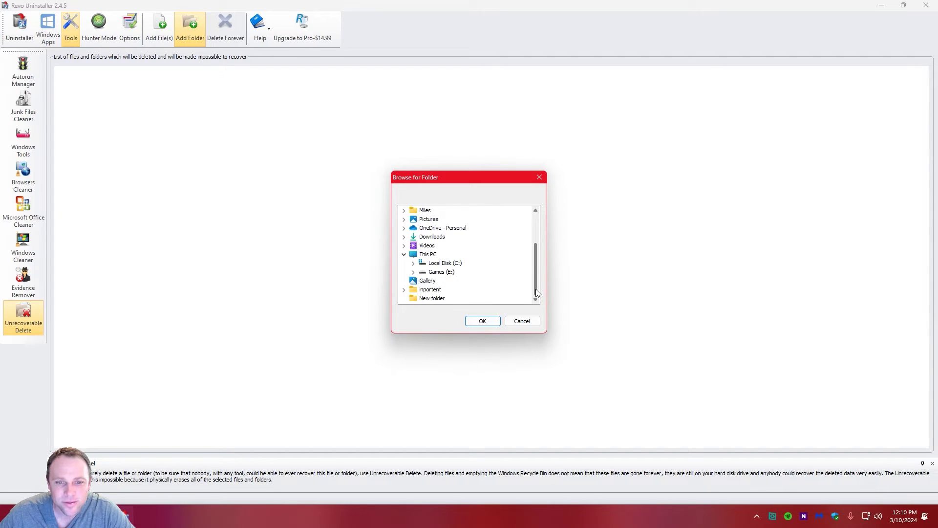
{"action": "left_click", "coordinate": [424, 299]}
{"action": "left_click", "coordinate": [482, 322]}
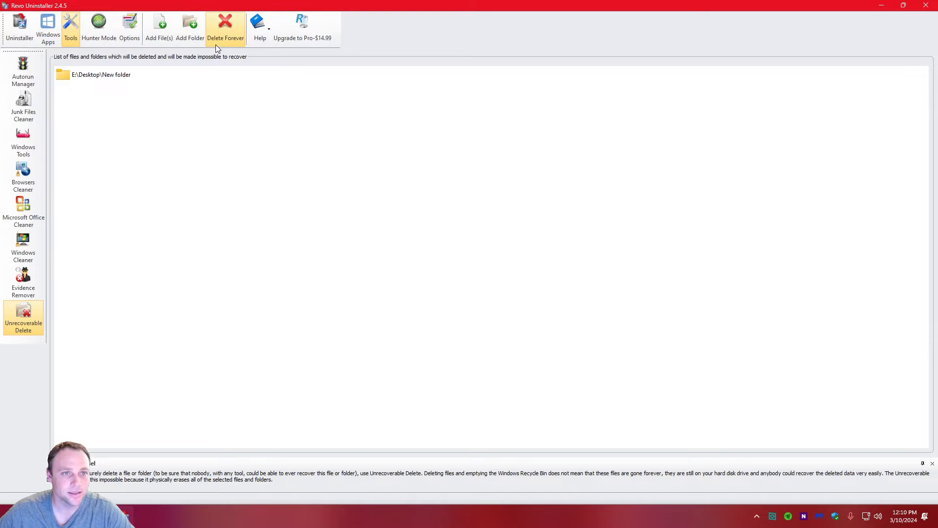
Permanently delete the listed New folder, confirm the deletion and uncover the desktop to check the folder's former place.
{"action": "left_click", "coordinate": [227, 26]}
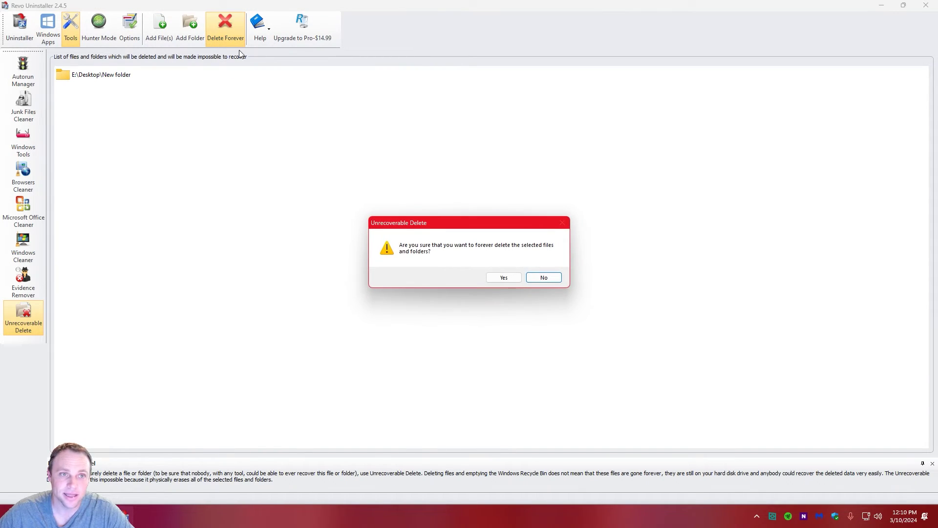
{"action": "left_click", "coordinate": [500, 283]}
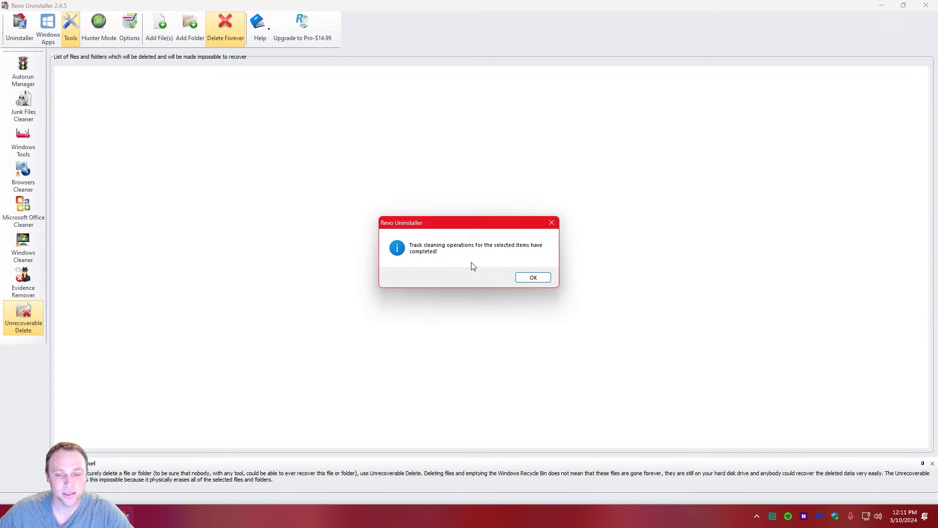
{"action": "left_click", "coordinate": [523, 282]}
{"action": "left_click_drag", "start_coordinate": [624, 4], "coordinate": [663, 7]}
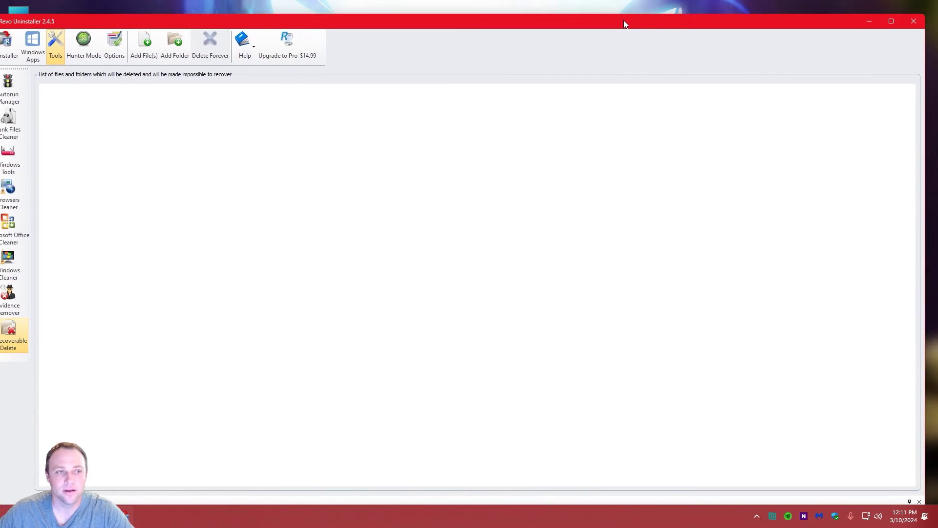